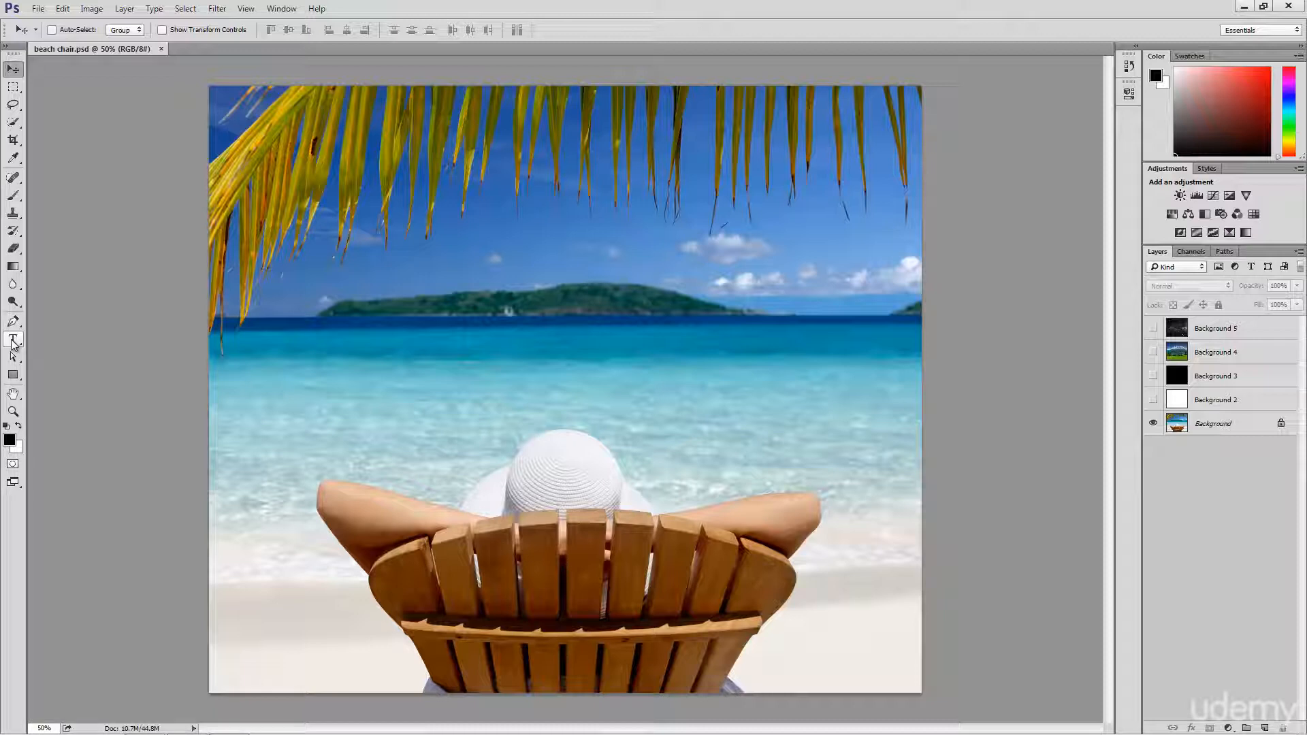
Draw a closed four-sided path with straight segments around the woman and the beach chair using the Pen tool
{"action": "left_click", "coordinate": [13, 323]}
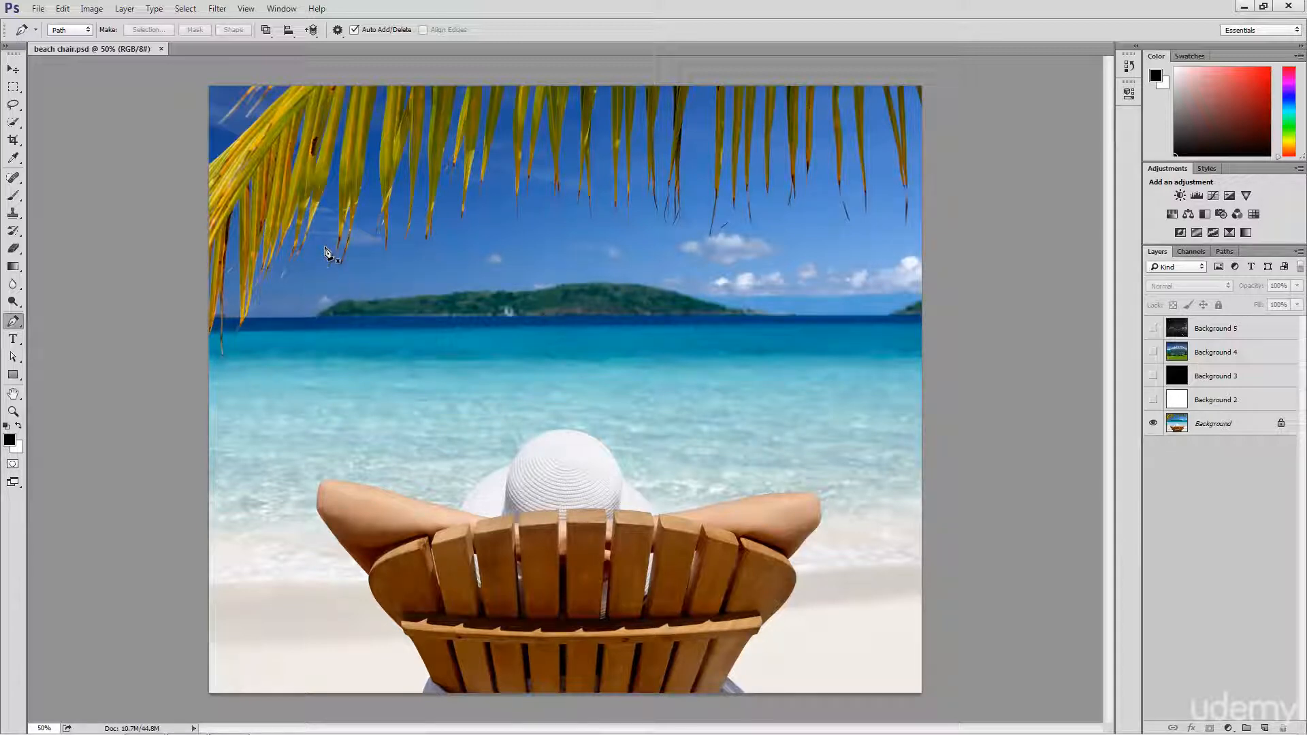
{"action": "left_click", "coordinate": [325, 247]}
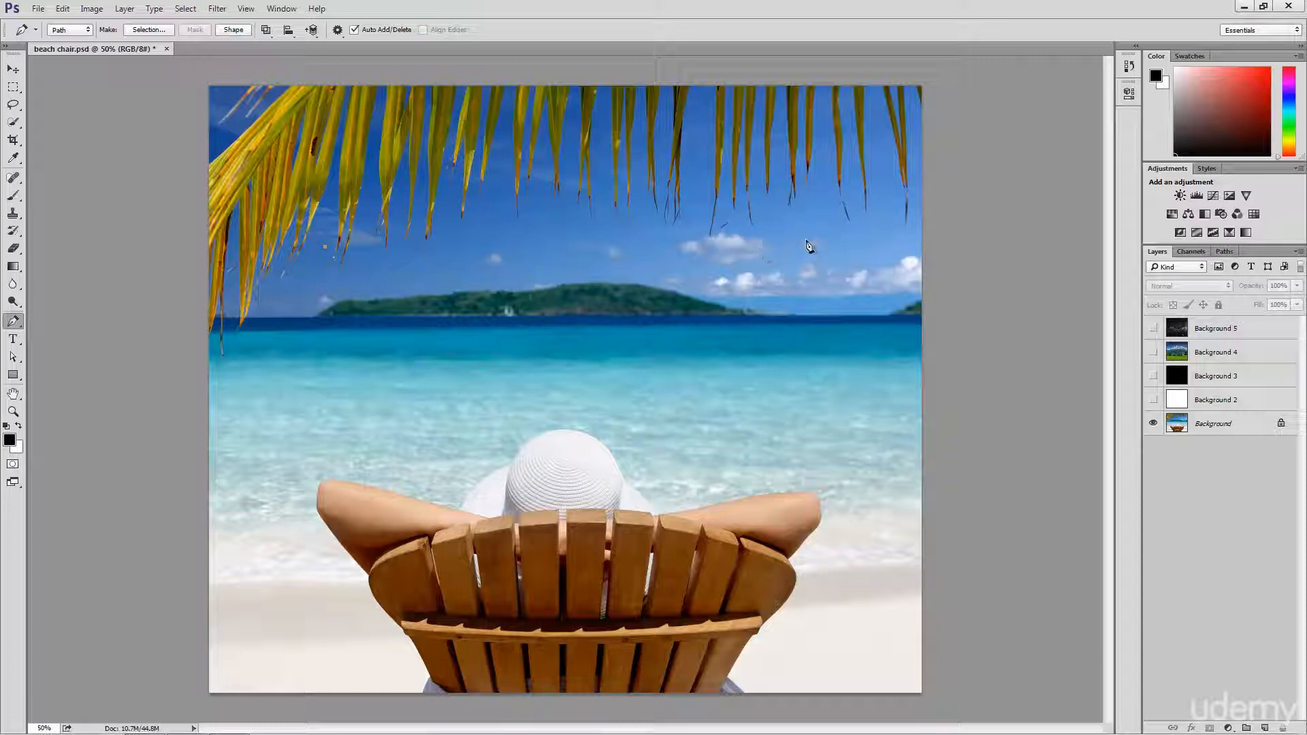
{"action": "left_click", "coordinate": [843, 233]}
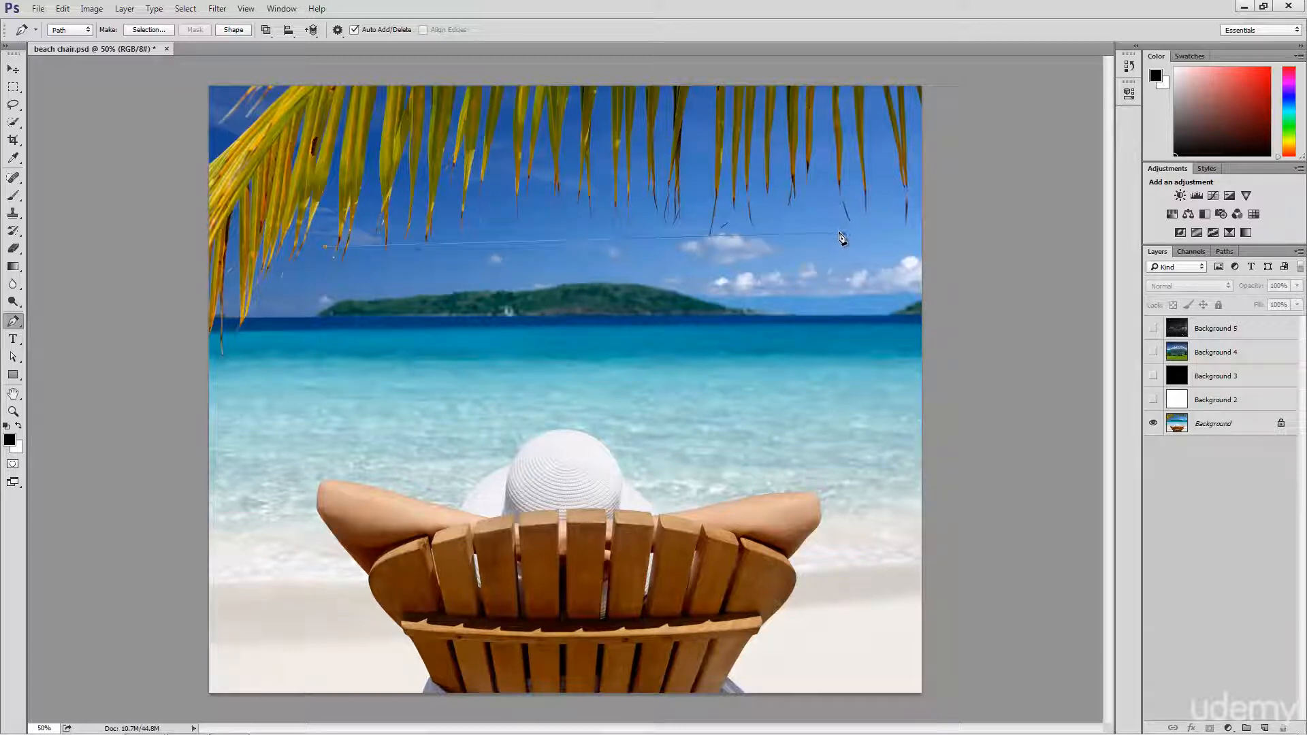
{"action": "left_click", "coordinate": [833, 657]}
{"action": "left_click", "coordinate": [246, 667]}
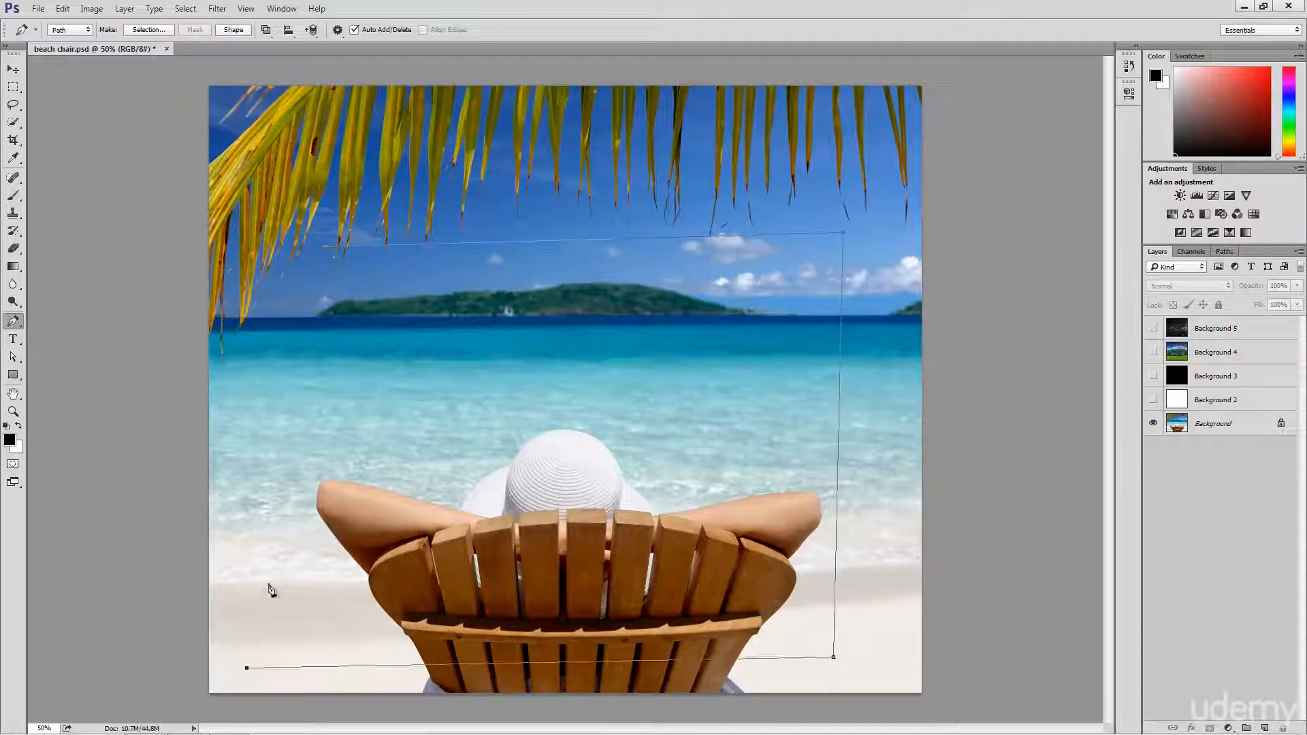
{"action": "left_click", "coordinate": [326, 247]}
Convert the four-sided path to a new anti-aliased selection and deselect it
{"action": "right_click", "coordinate": [754, 381]}
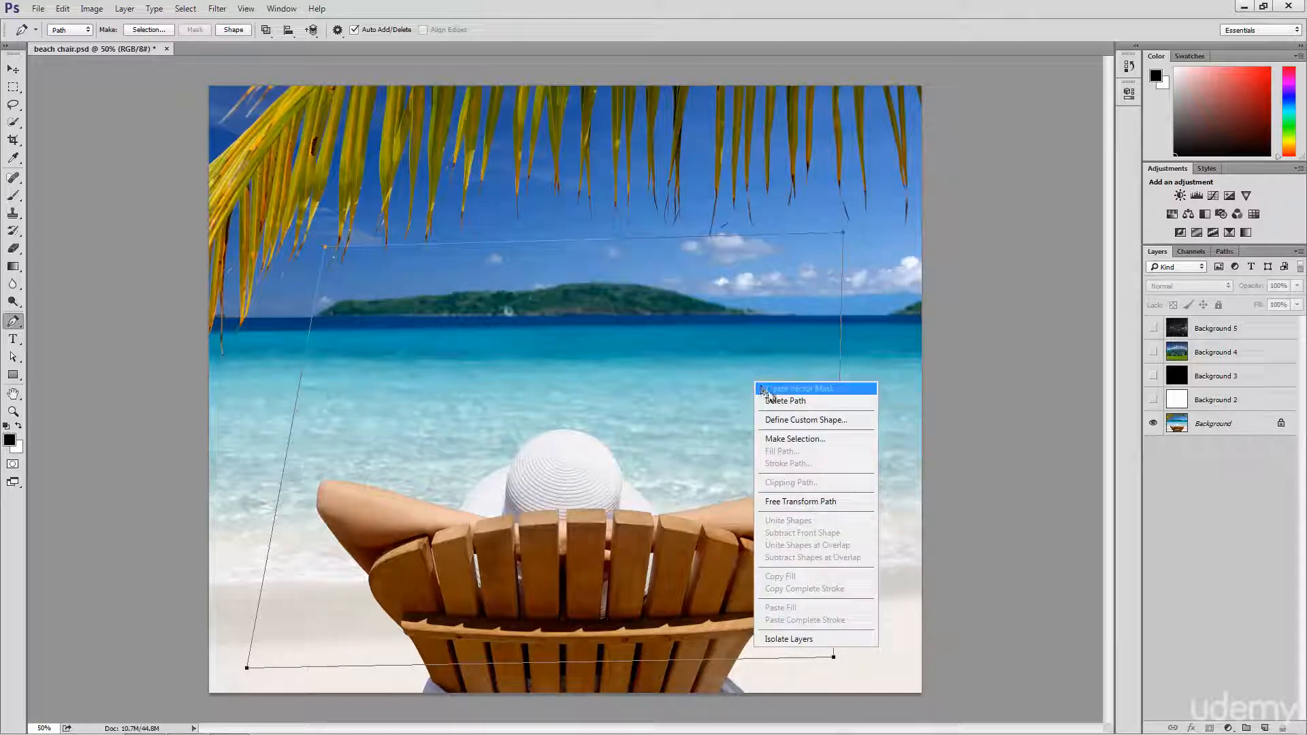
{"action": "left_click", "coordinate": [795, 438]}
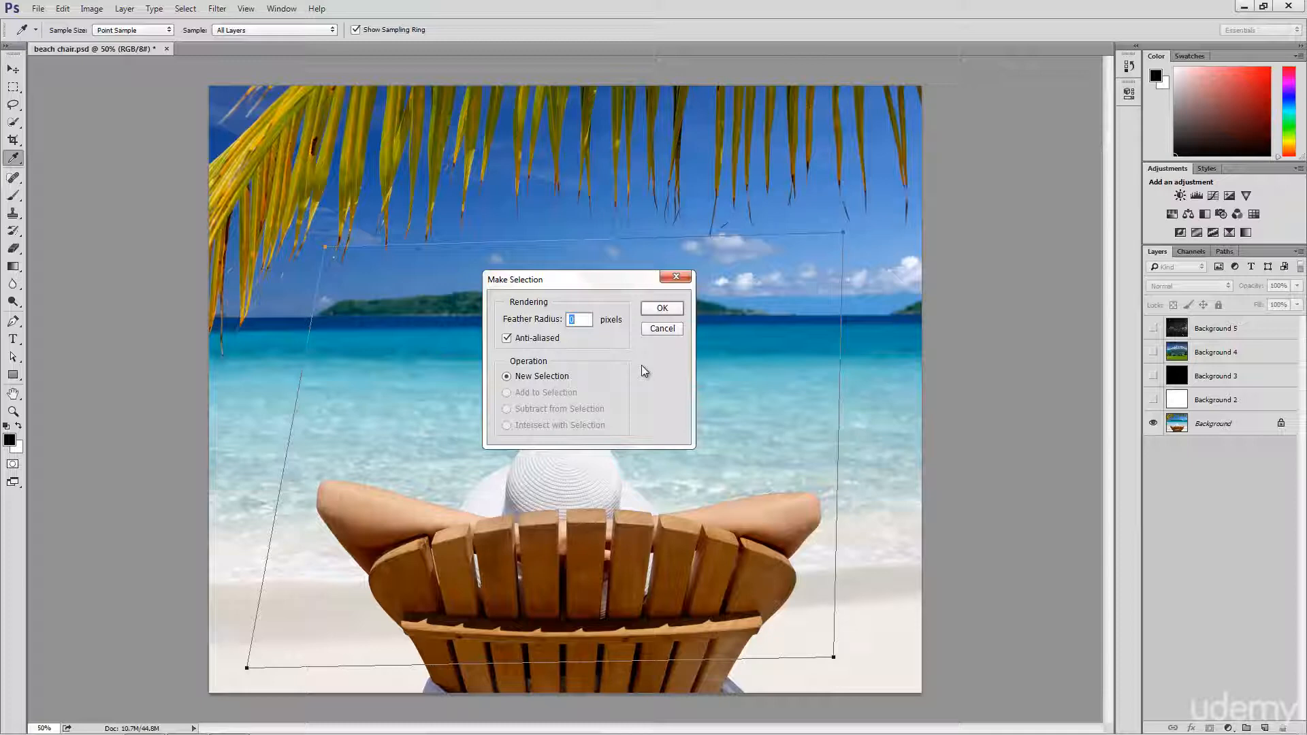
{"action": "left_click", "coordinate": [673, 309]}
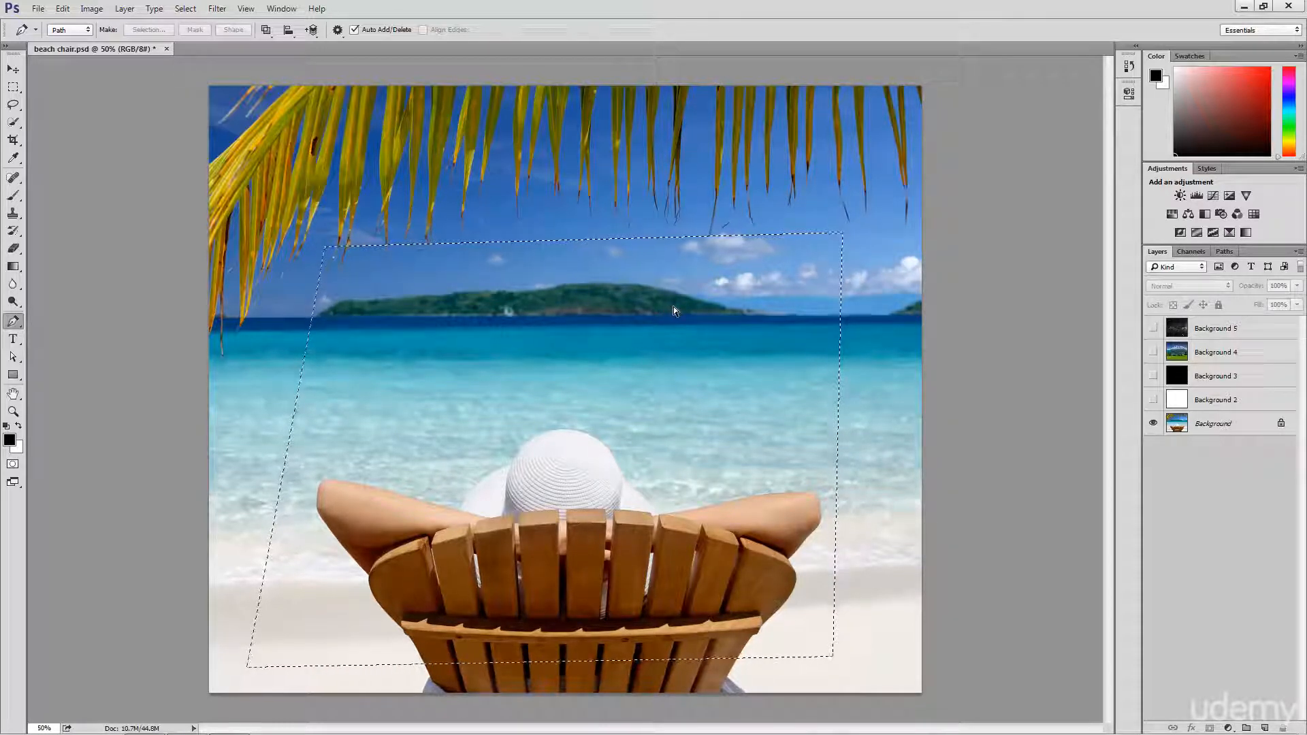
{"action": "key", "text": "ctrl+d"}
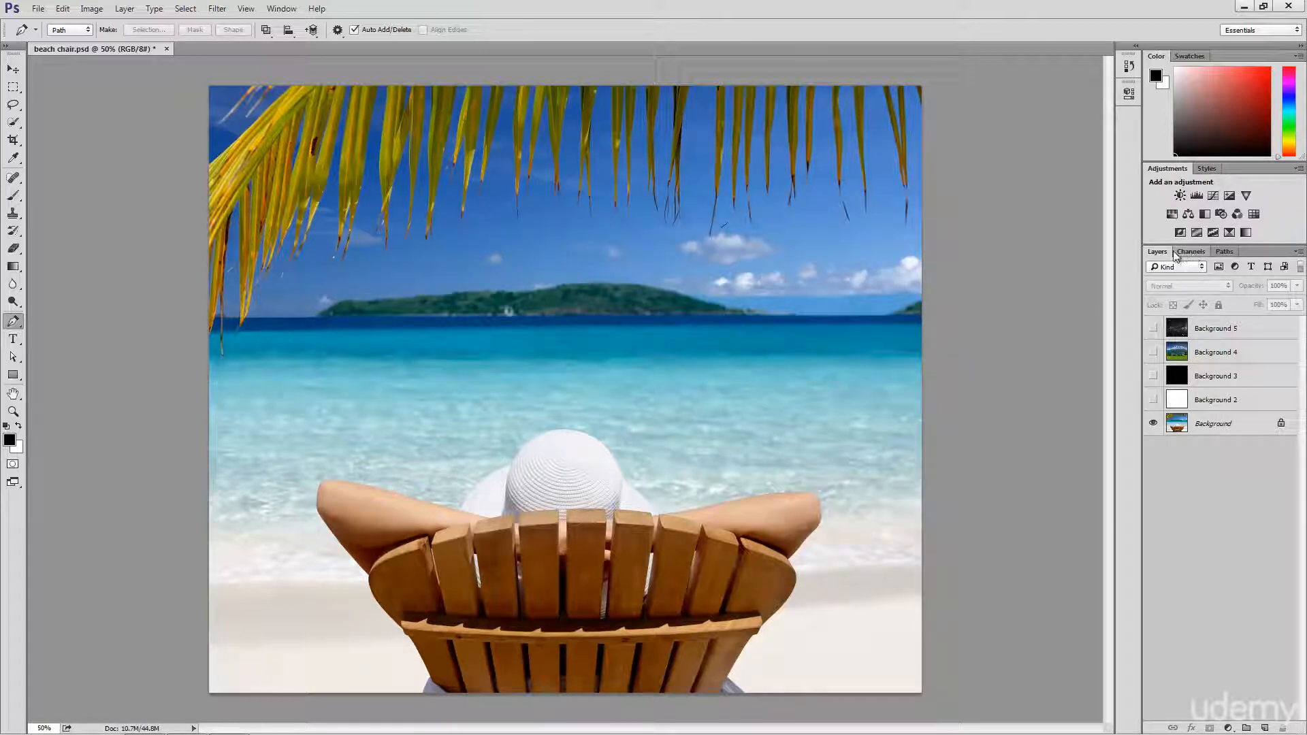
Reload the stored Work Path as a new selection, clear that selection, and delete the Work Path
{"action": "left_click", "coordinate": [1221, 252]}
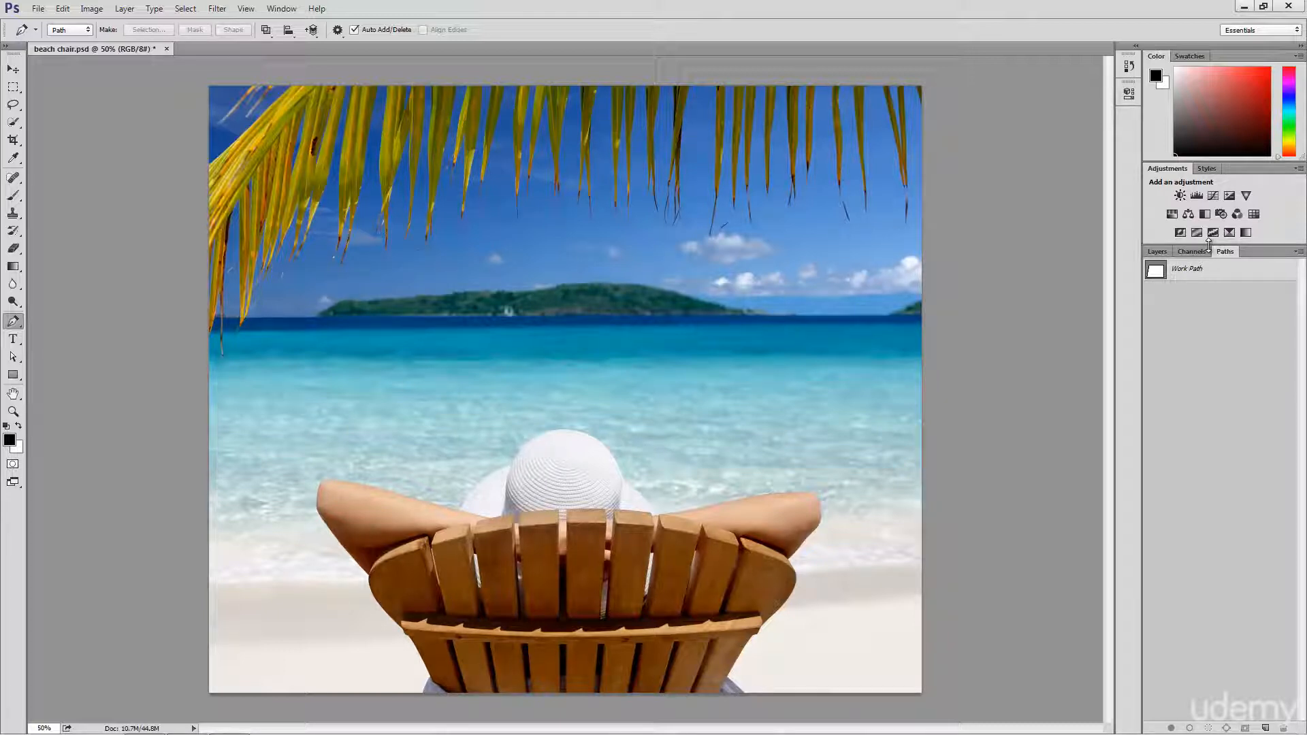
{"action": "left_click", "coordinate": [1207, 275]}
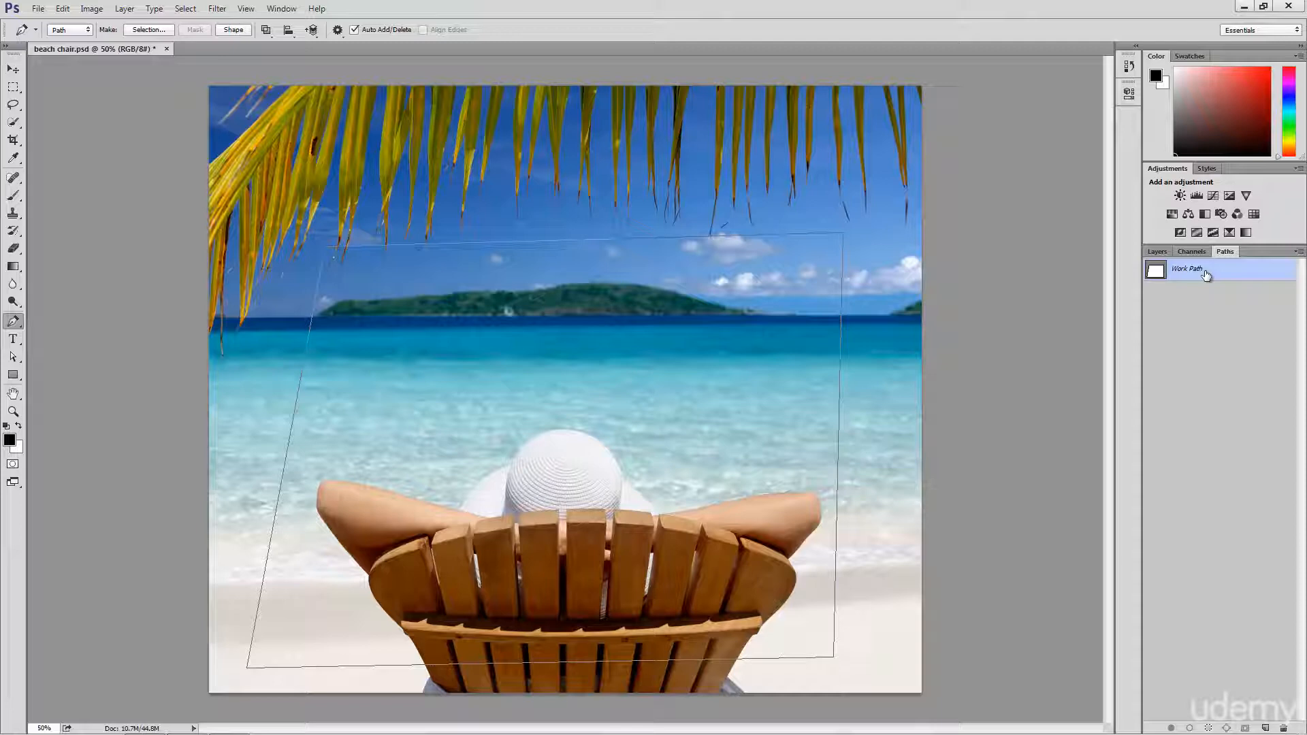
{"action": "right_click", "coordinate": [809, 385]}
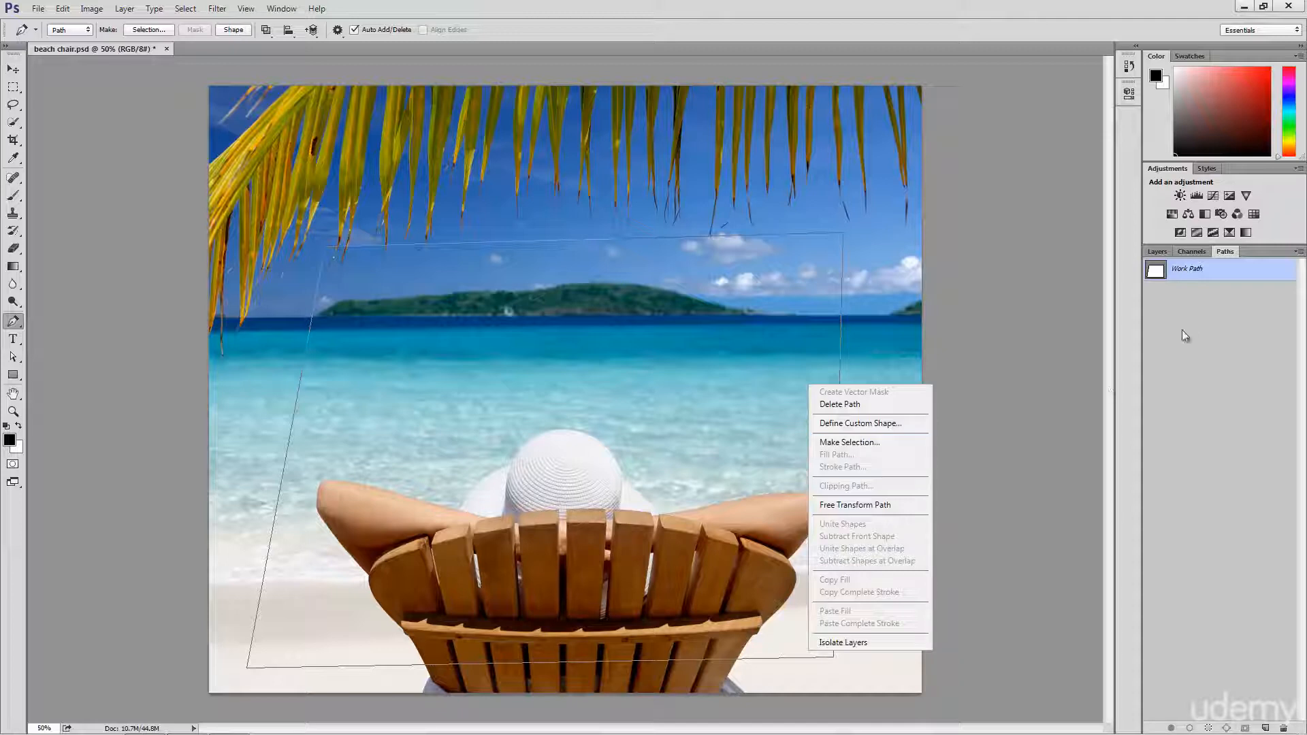
{"action": "left_click", "coordinate": [1229, 279]}
{"action": "right_click", "coordinate": [1231, 271]}
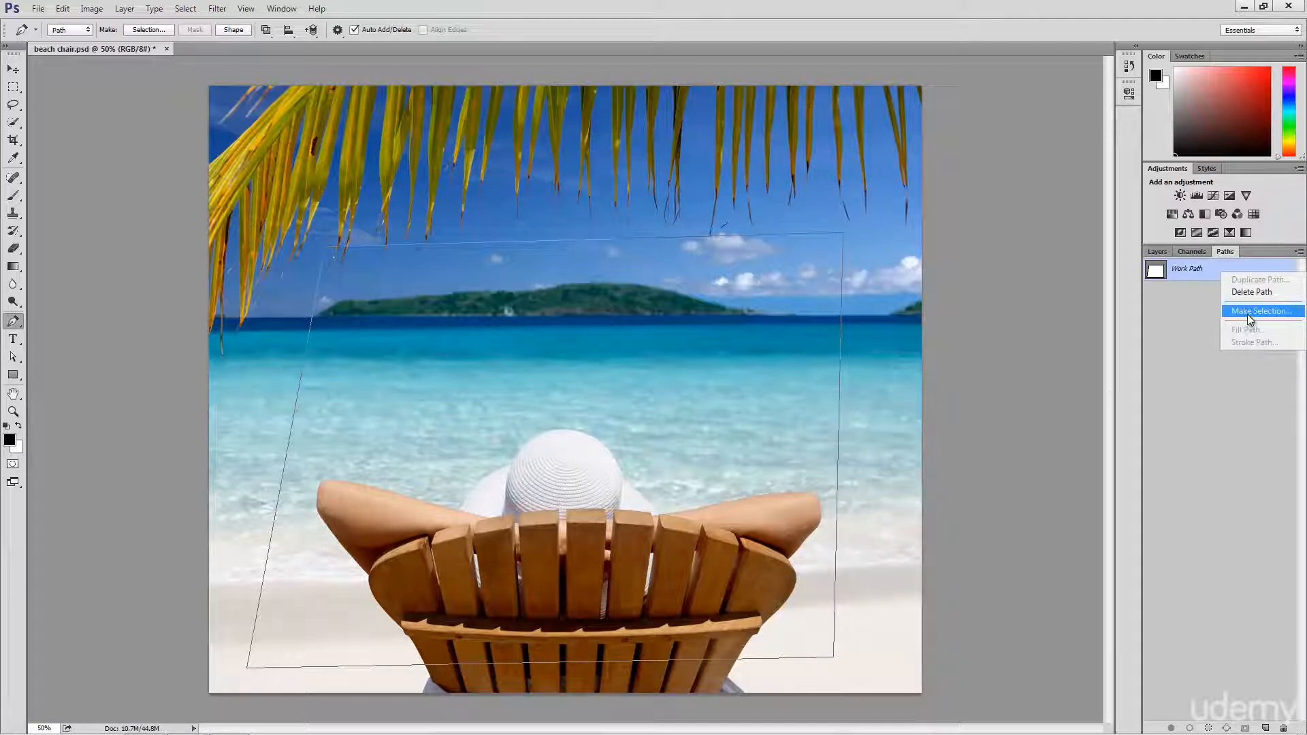
{"action": "left_click", "coordinate": [1250, 312]}
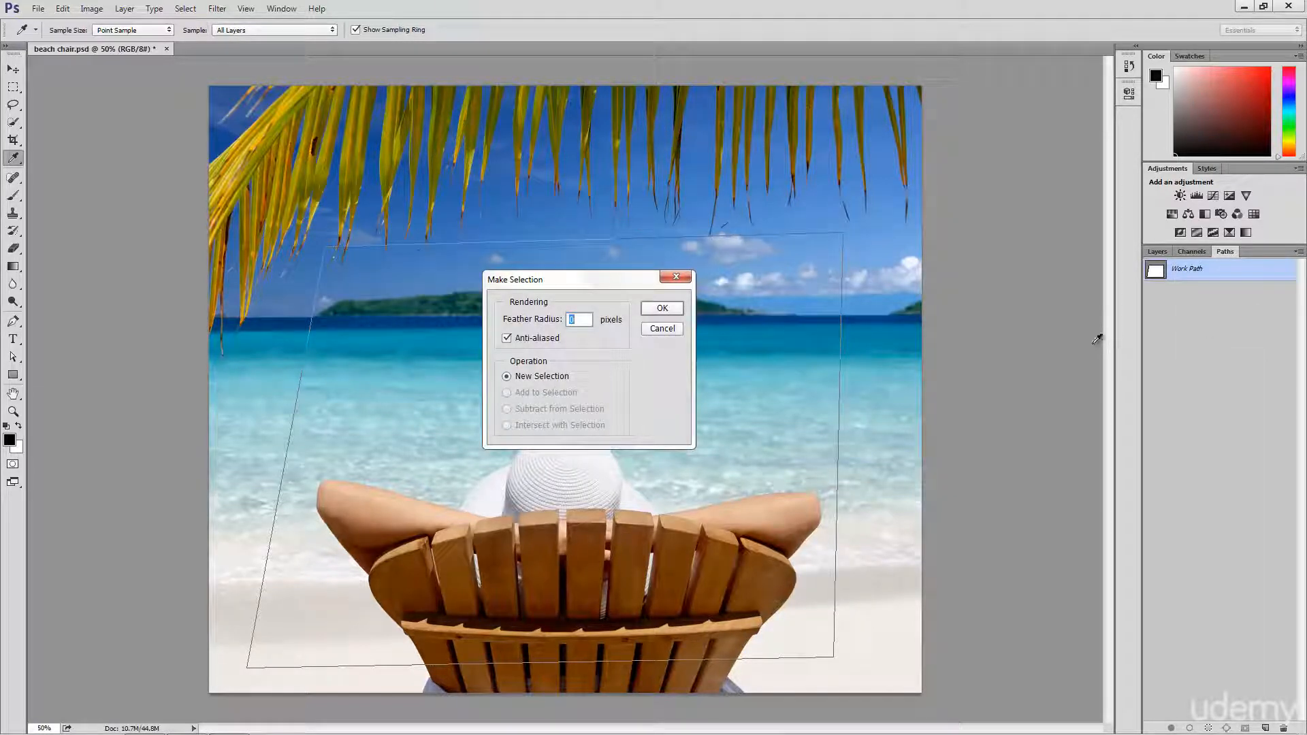
{"action": "left_click", "coordinate": [662, 307]}
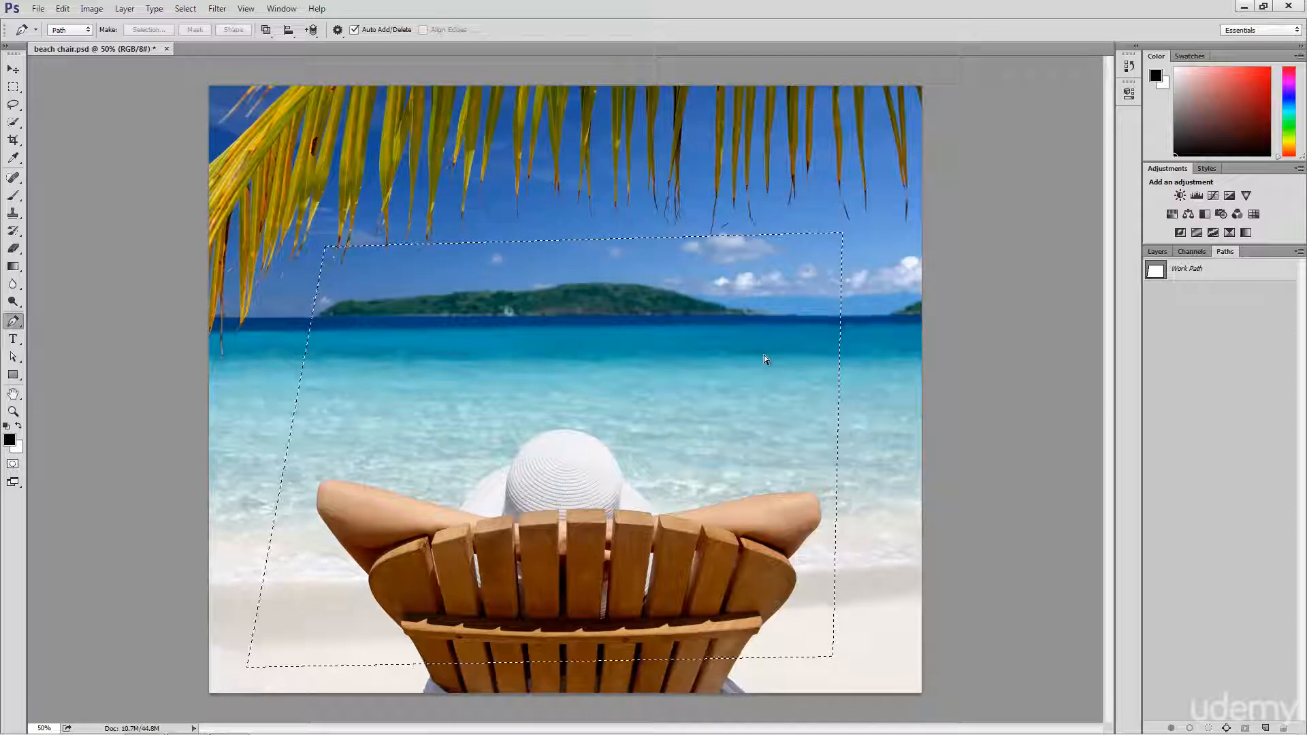
{"action": "key", "text": "ctrl+d"}
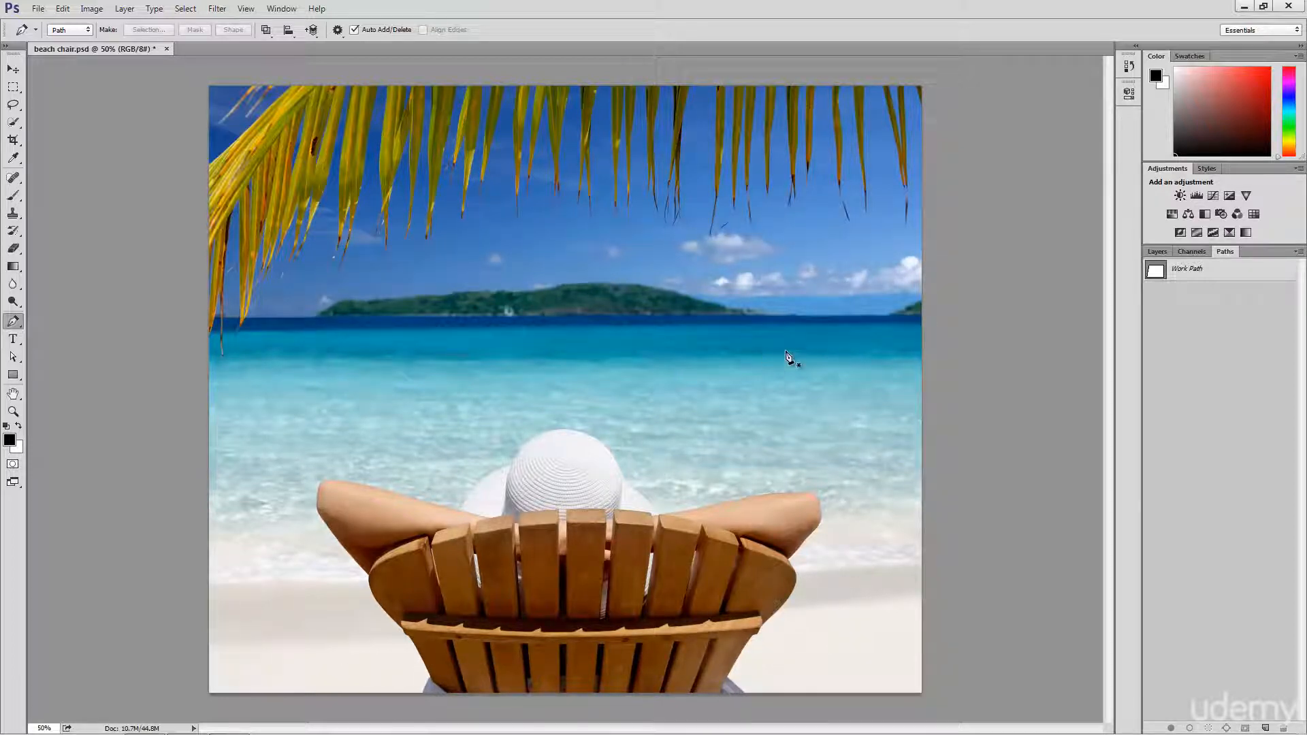
{"action": "left_click_drag", "start_coordinate": [1215, 283], "coordinate": [1290, 726]}
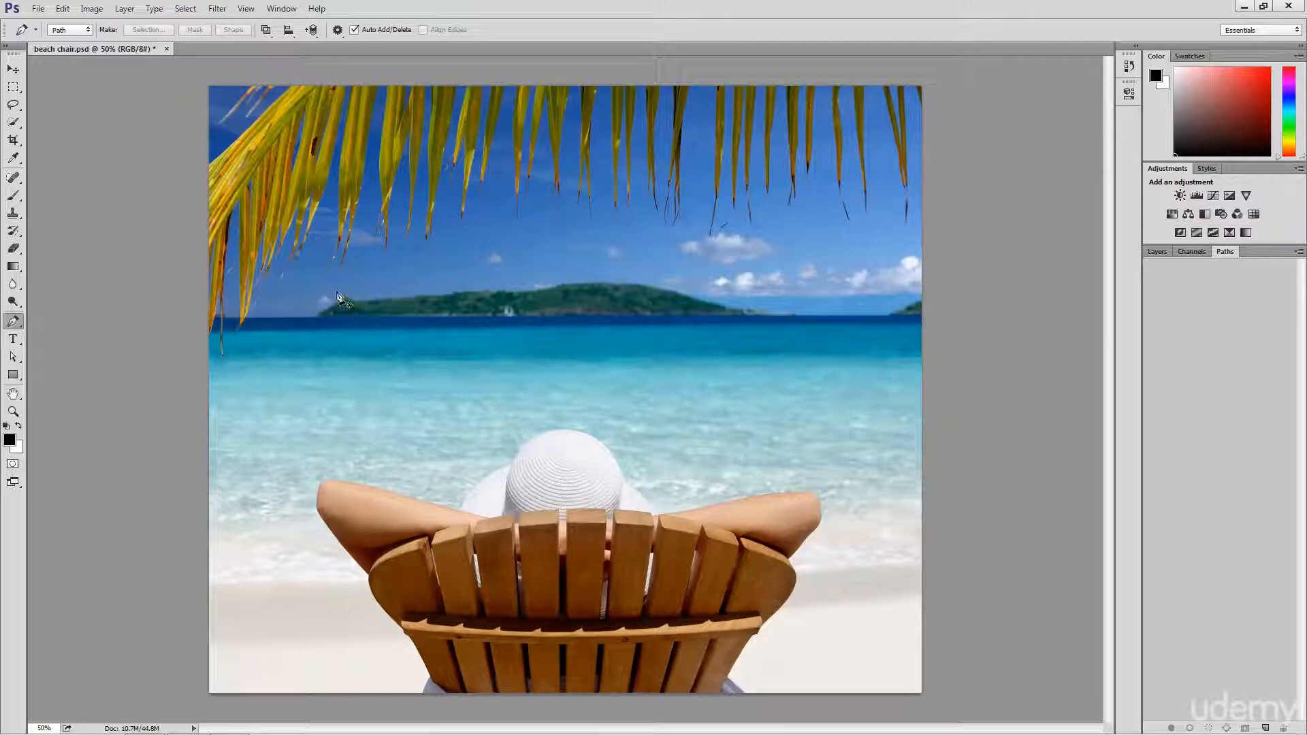
Draw a closed path with curved segments around the woman and chair, and delete that path
{"action": "left_click_drag", "start_coordinate": [364, 283], "coordinate": [331, 305]}
{"action": "left_click_drag", "start_coordinate": [375, 264], "coordinate": [376, 250]}
{"action": "left_click_drag", "start_coordinate": [370, 312], "coordinate": [366, 249]}
{"action": "left_click_drag", "start_coordinate": [365, 251], "coordinate": [368, 247]}
{"action": "left_click_drag", "start_coordinate": [370, 251], "coordinate": [370, 252]}
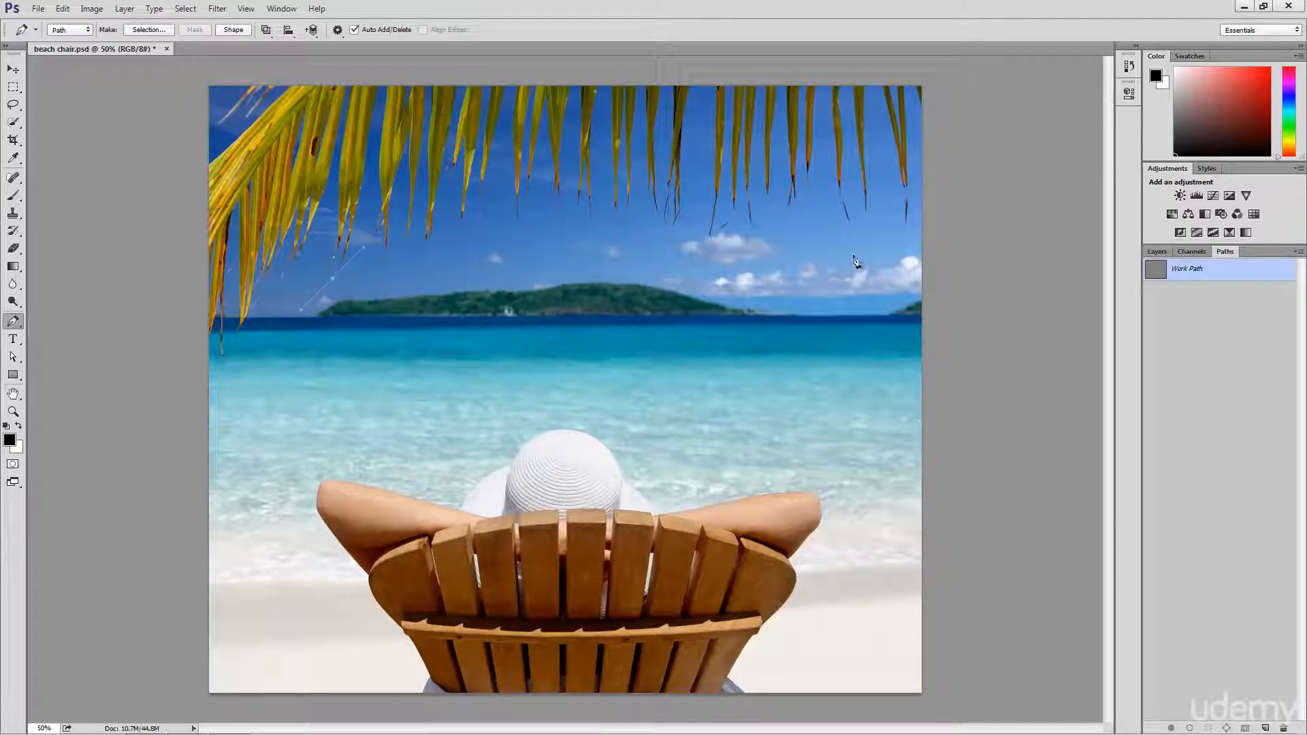
{"action": "left_click_drag", "start_coordinate": [774, 219], "coordinate": [788, 259]}
{"action": "mouse_move", "coordinate": [876, 354]}
{"action": "left_mouse_down"}
{"action": "mouse_move", "coordinate": [793, 287]}
{"action": "mouse_move", "coordinate": [771, 291]}
{"action": "mouse_move", "coordinate": [777, 274]}
{"action": "mouse_move", "coordinate": [843, 353]}
{"action": "mouse_move", "coordinate": [878, 366]}
{"action": "mouse_move", "coordinate": [872, 346]}
{"action": "mouse_move", "coordinate": [872, 365]}
{"action": "left_mouse_up"}
{"action": "left_click_drag", "start_coordinate": [820, 634], "coordinate": [763, 692]}
{"action": "left_click_drag", "start_coordinate": [264, 668], "coordinate": [256, 661]}
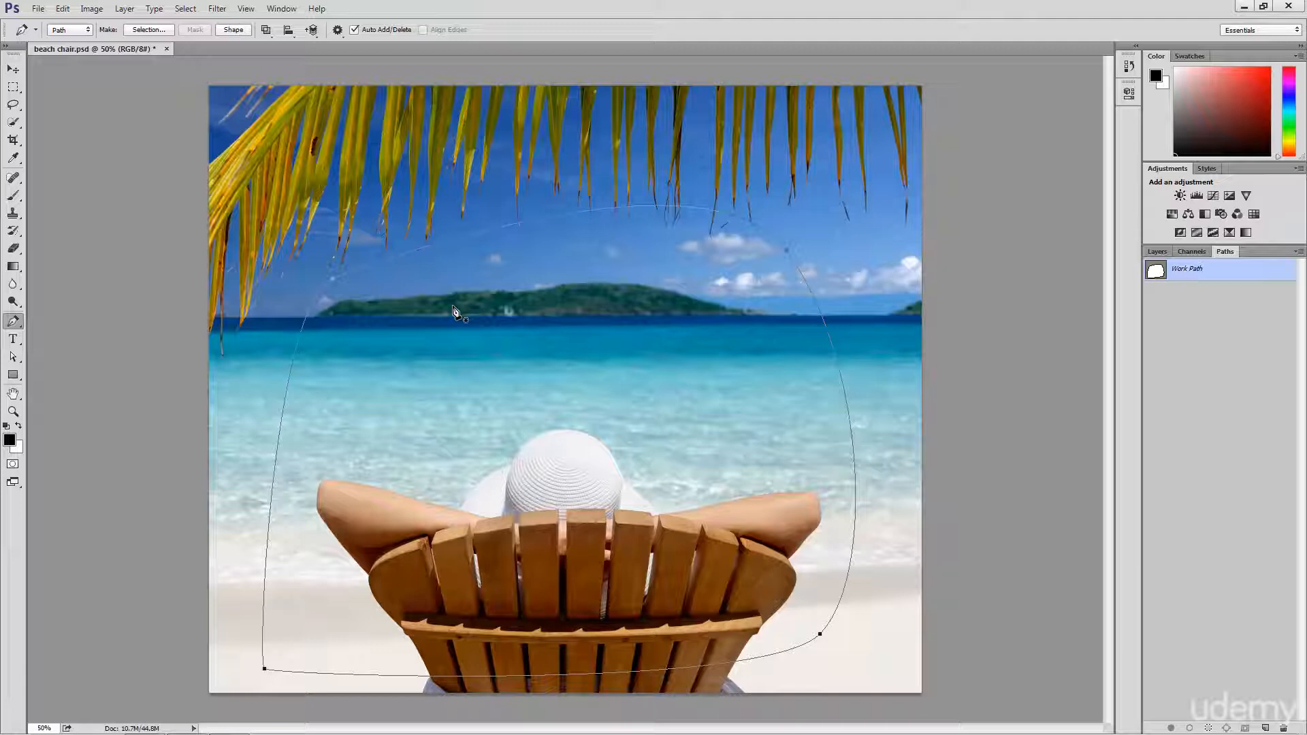
{"action": "left_click_drag", "start_coordinate": [1231, 277], "coordinate": [1284, 728]}
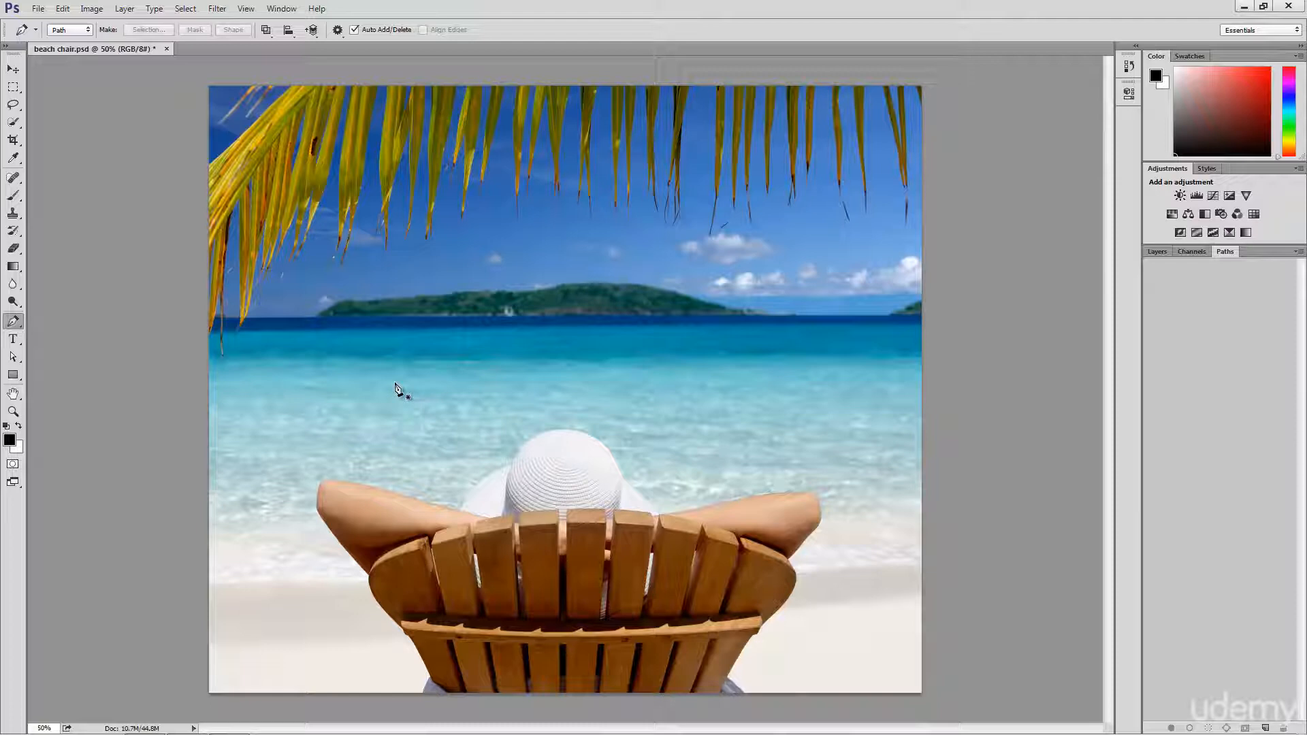
At 100% magnification, trace a Pen path from the chair's left edge around the left elbow and along the forearm's upper edge
{"action": "left_click", "coordinate": [12, 413]}
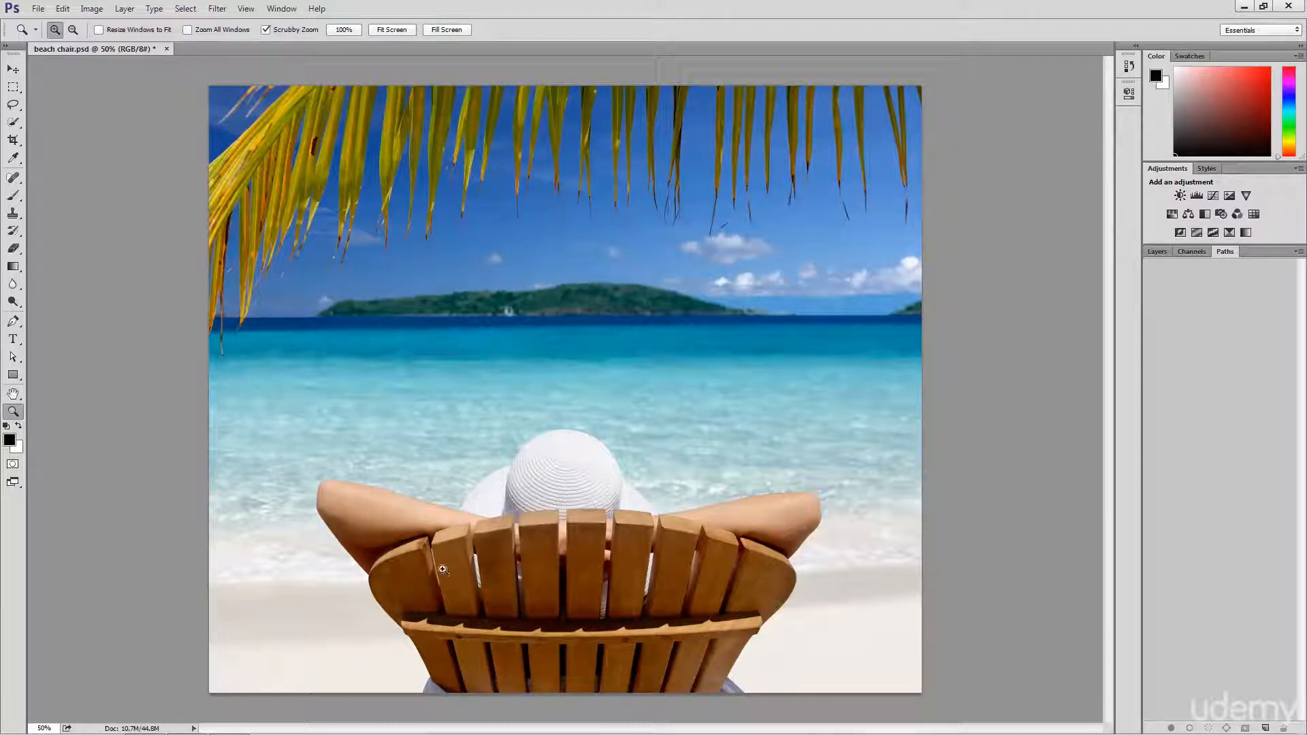
{"action": "left_click", "coordinate": [55, 728]}
{"action": "left_click", "coordinate": [354, 579]}
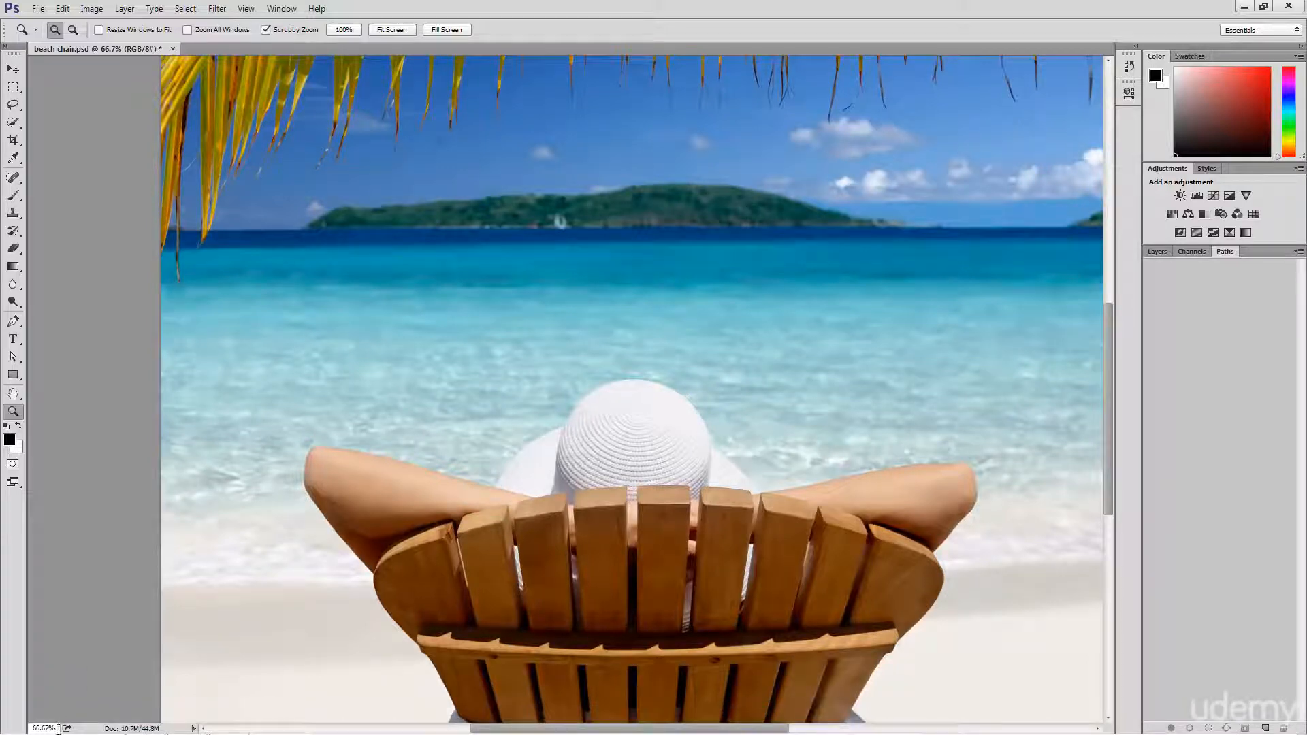
{"action": "left_click_drag", "start_coordinate": [59, 728], "coordinate": [30, 729]}
{"action": "left_click", "coordinate": [362, 580]}
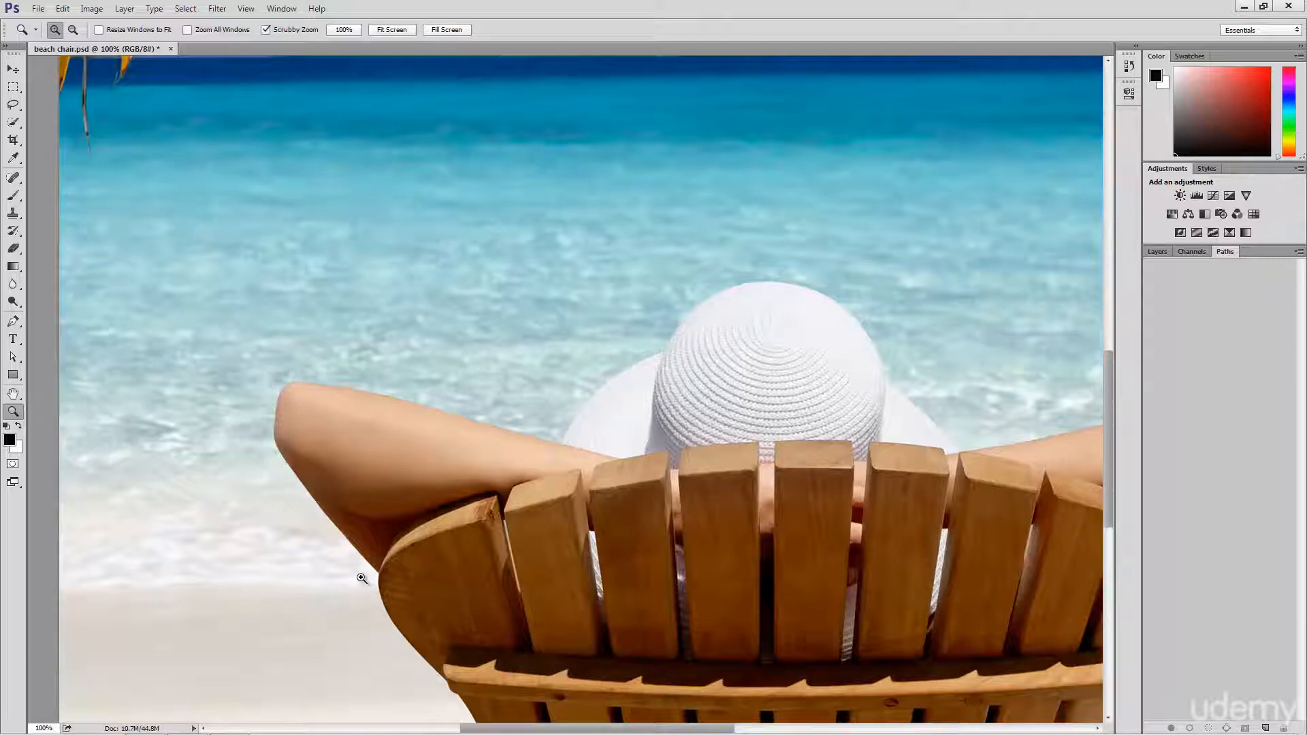
{"action": "key", "text": "p"}
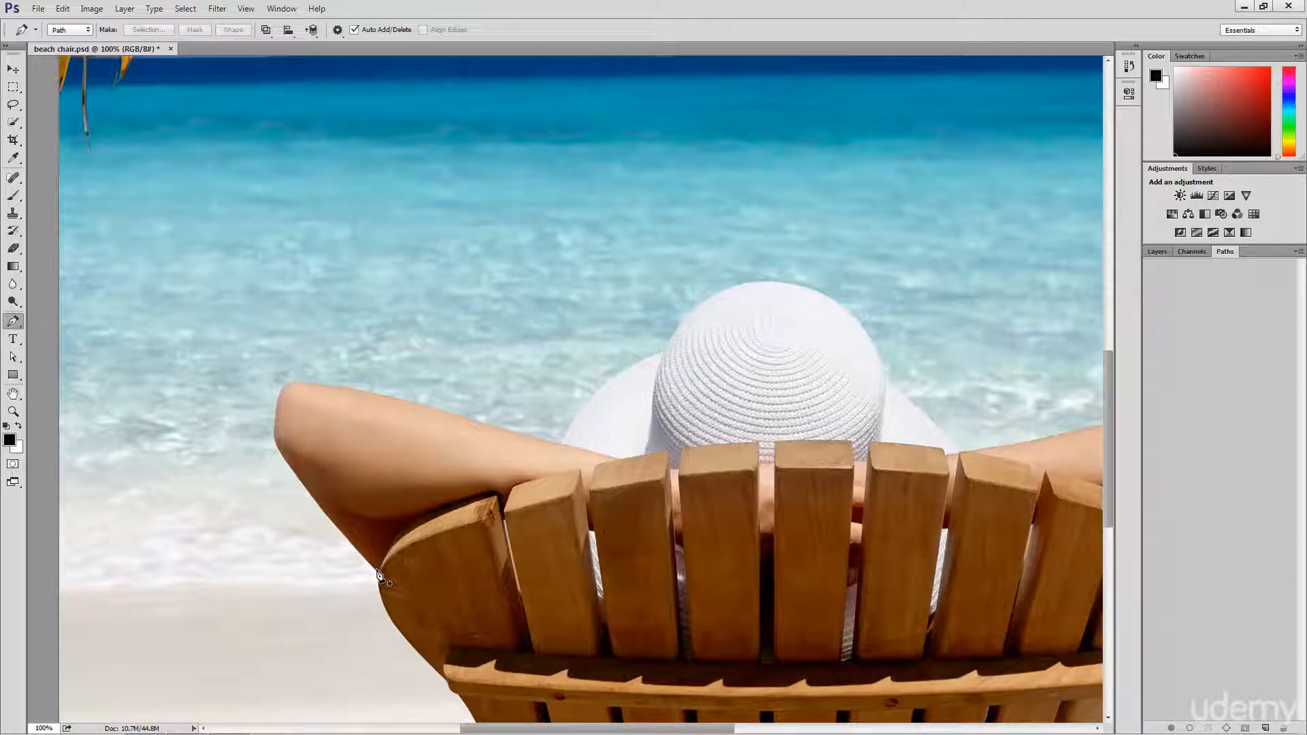
{"action": "left_click_drag", "start_coordinate": [377, 569], "coordinate": [325, 515]}
{"action": "mouse_move", "coordinate": [325, 515]}
{"action": "left_mouse_down"}
{"action": "mouse_move", "coordinate": [307, 541]}
{"action": "mouse_move", "coordinate": [313, 524]}
{"action": "mouse_move", "coordinate": [333, 524]}
{"action": "left_mouse_up"}
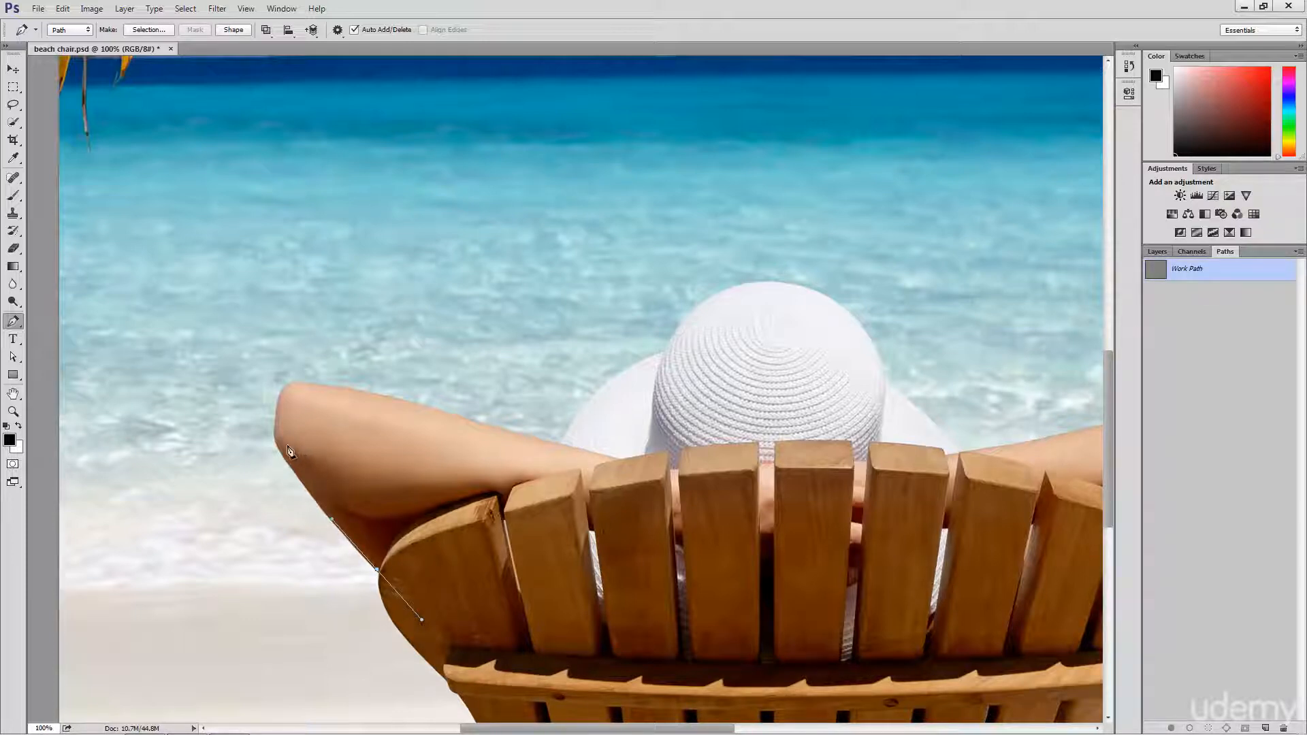
{"action": "left_click_drag", "start_coordinate": [274, 450], "coordinate": [378, 397]}
{"action": "left_click_drag", "start_coordinate": [495, 428], "coordinate": [514, 433]}
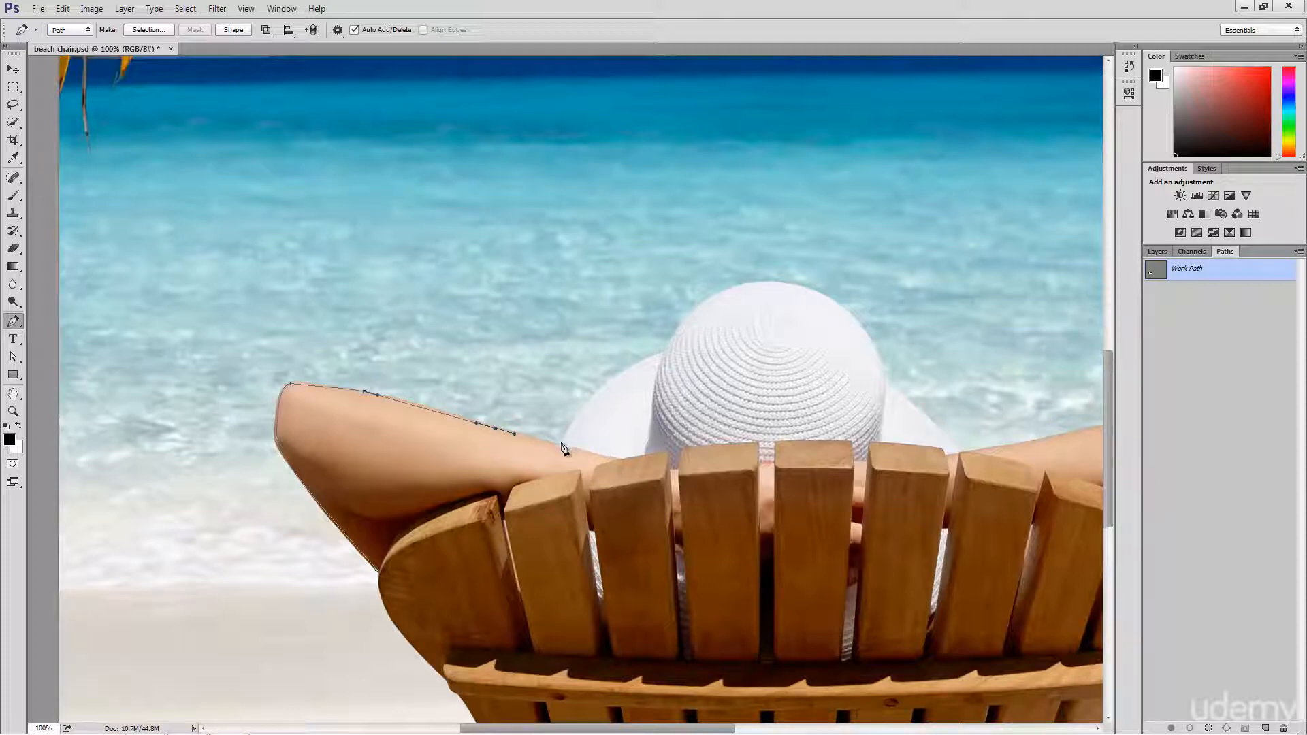
Continue the path from the left forearm along the hat's left brim to the base of the crown, adjusting the curve handles
{"action": "left_click_drag", "start_coordinate": [562, 443], "coordinate": [589, 402]}
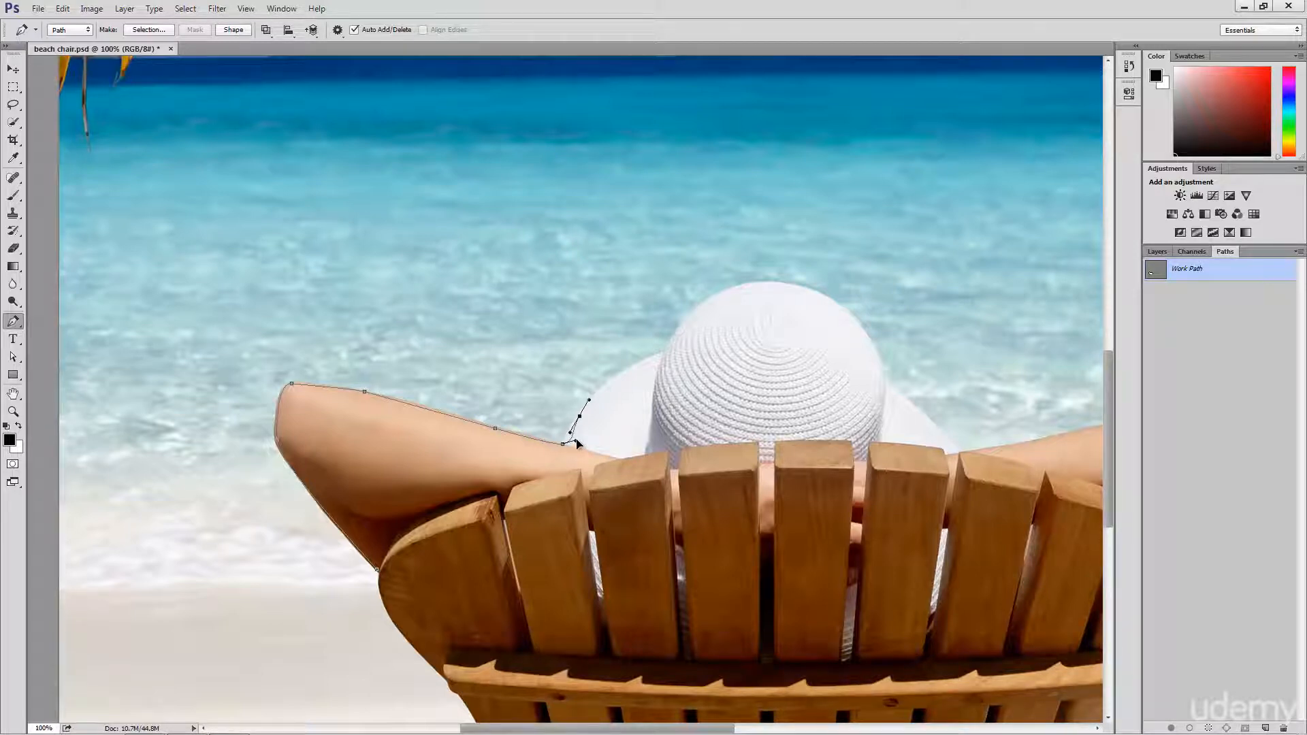
{"action": "mouse_move", "coordinate": [575, 443]}
{"action": "left_mouse_down"}
{"action": "mouse_move", "coordinate": [605, 431]}
{"action": "mouse_move", "coordinate": [598, 441]}
{"action": "left_mouse_up"}
{"action": "left_click_drag", "start_coordinate": [597, 439], "coordinate": [570, 433]}
{"action": "left_click_drag", "start_coordinate": [580, 415], "coordinate": [605, 386]}
{"action": "left_click_drag", "start_coordinate": [664, 351], "coordinate": [690, 349]}
{"action": "left_click_drag", "start_coordinate": [690, 346], "coordinate": [684, 325]}
Extend the path over the hat's crown and down the right brim to where it meets the right arm
{"action": "left_click_drag", "start_coordinate": [726, 289], "coordinate": [746, 286]}
{"action": "left_click_drag", "start_coordinate": [788, 267], "coordinate": [819, 269]}
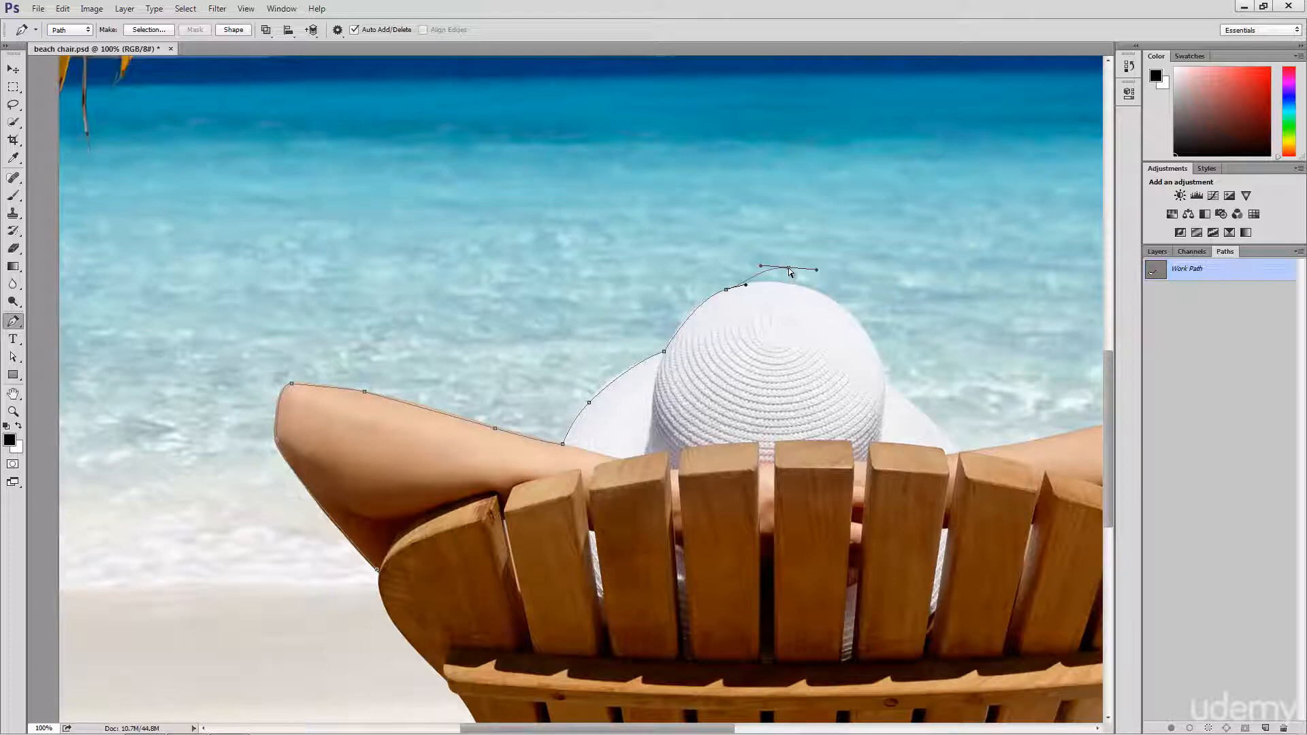
{"action": "left_click_drag", "start_coordinate": [789, 272], "coordinate": [787, 288]}
{"action": "left_click", "coordinate": [815, 291]}
{"action": "left_click_drag", "start_coordinate": [816, 293], "coordinate": [823, 292]}
{"action": "left_click_drag", "start_coordinate": [858, 325], "coordinate": [883, 392]}
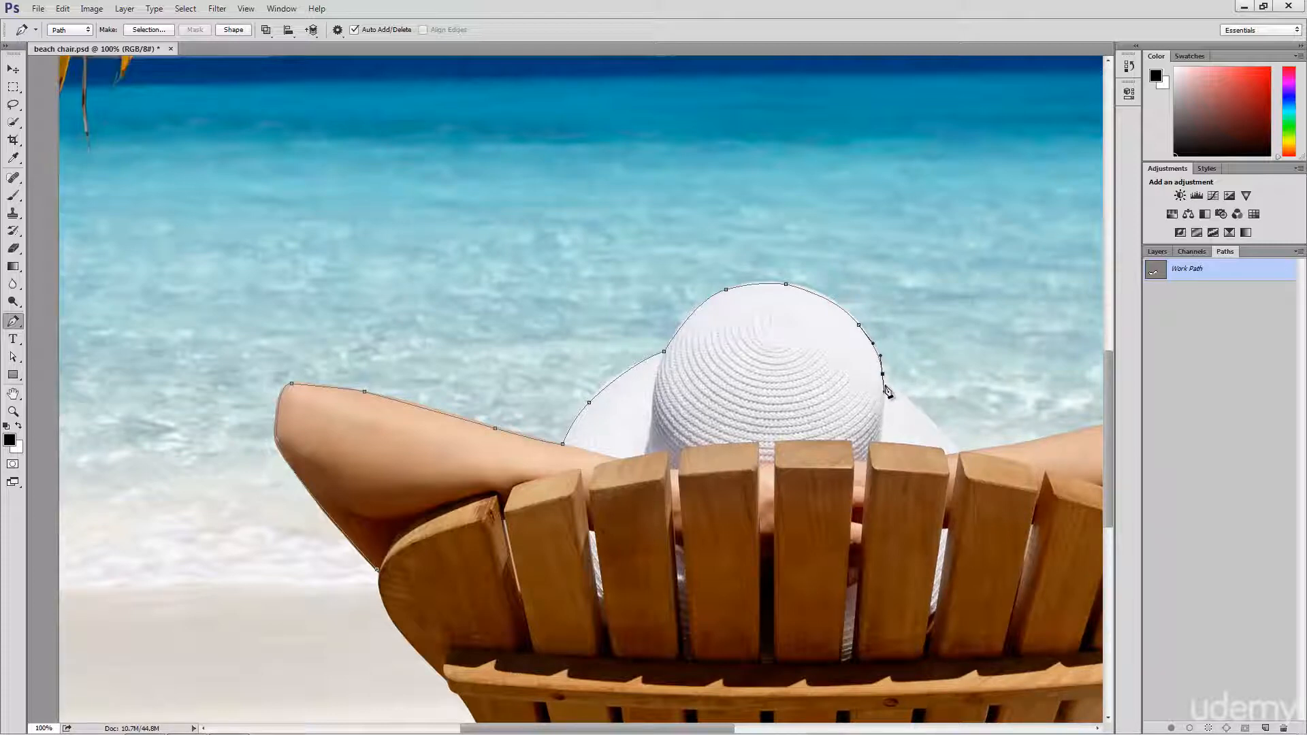
{"action": "left_click", "coordinate": [884, 380]}
{"action": "left_click_drag", "start_coordinate": [922, 413], "coordinate": [940, 431]}
{"action": "left_click", "coordinate": [960, 454]}
Trace the path along the right forearm's upper edge and around the right elbow
{"action": "left_click_drag", "start_coordinate": [1046, 458], "coordinate": [820, 387]}
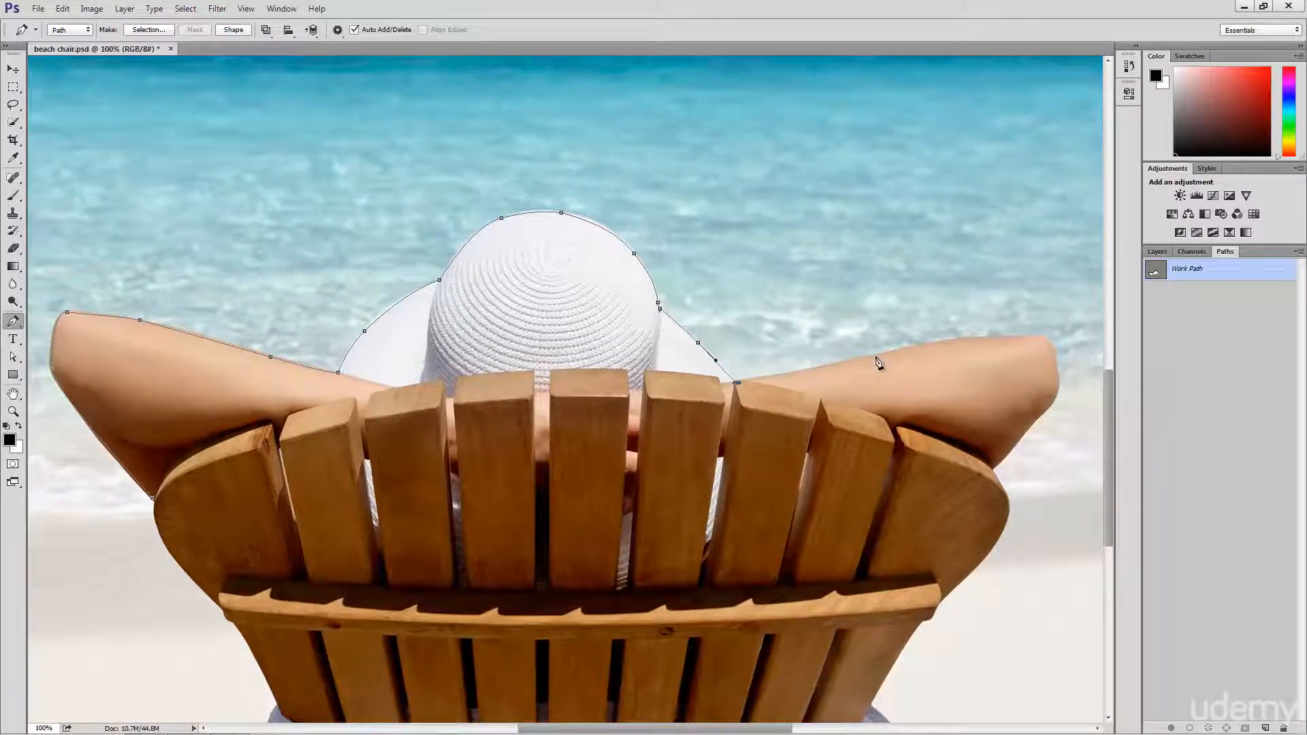
{"action": "left_click_drag", "start_coordinate": [876, 355], "coordinate": [926, 342]}
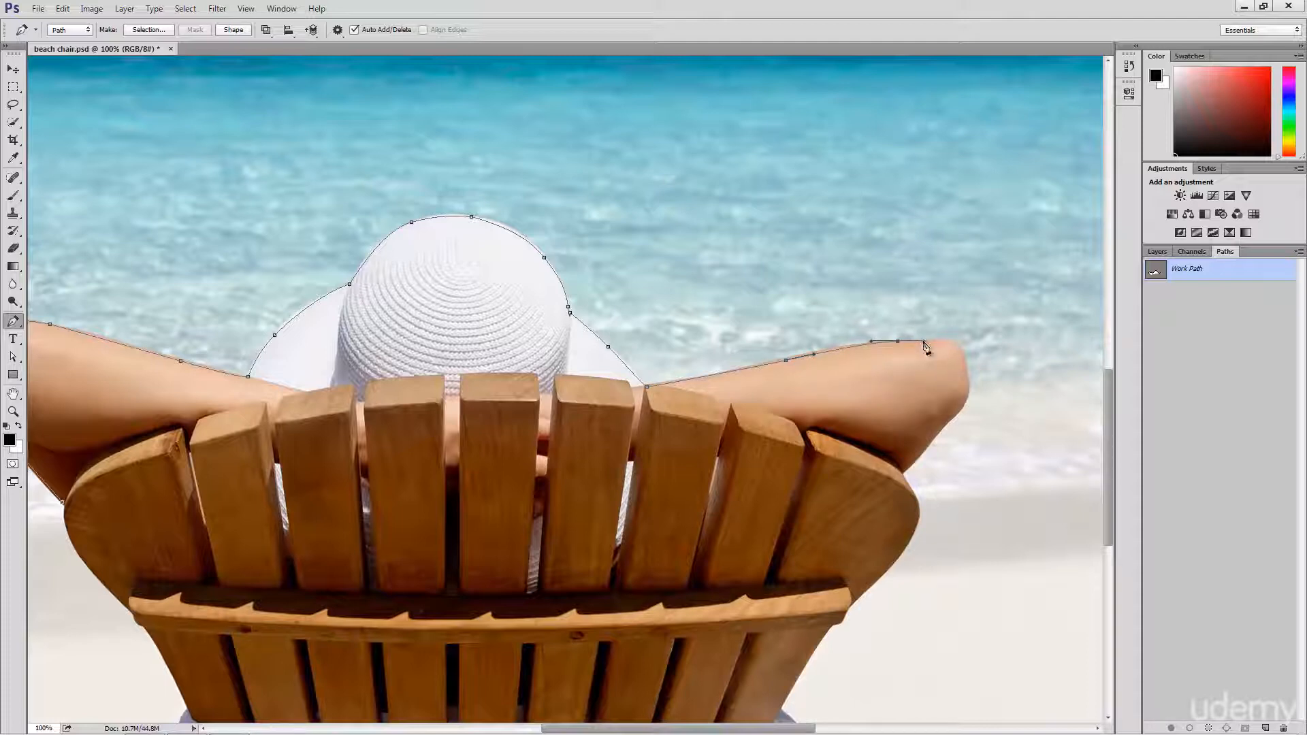
{"action": "left_click_drag", "start_coordinate": [955, 342], "coordinate": [963, 353]}
{"action": "mouse_move", "coordinate": [964, 373]}
{"action": "left_mouse_down"}
{"action": "mouse_move", "coordinate": [965, 400]}
{"action": "mouse_move", "coordinate": [970, 382]}
{"action": "left_mouse_up"}
{"action": "key", "text": "alt"}
{"action": "key", "text": "space"}
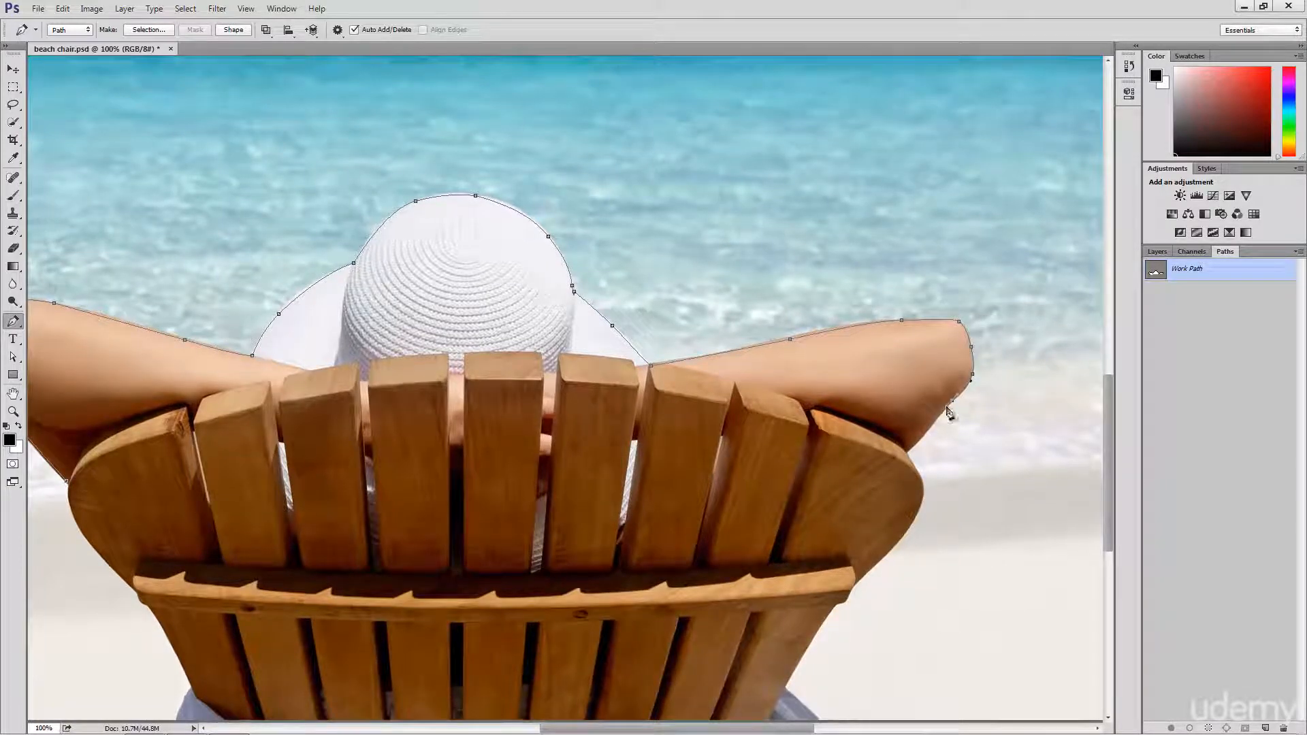
{"action": "key", "text": "space"}
{"action": "left_click_drag", "start_coordinate": [948, 409], "coordinate": [949, 276]}
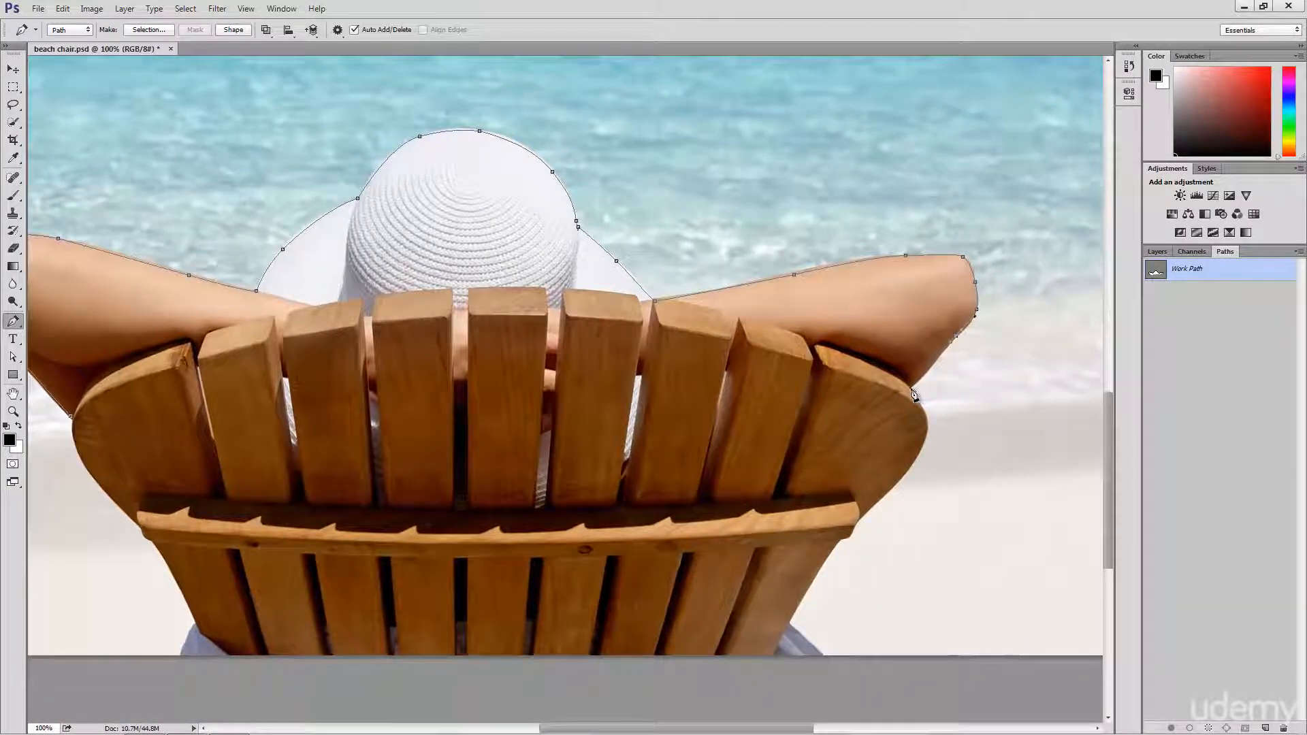
Continue the path from below the right elbow around the rounded right edge of the chair back, adjusting the curve handles
{"action": "left_click_drag", "start_coordinate": [911, 385], "coordinate": [924, 415]}
{"action": "left_click", "coordinate": [916, 408]}
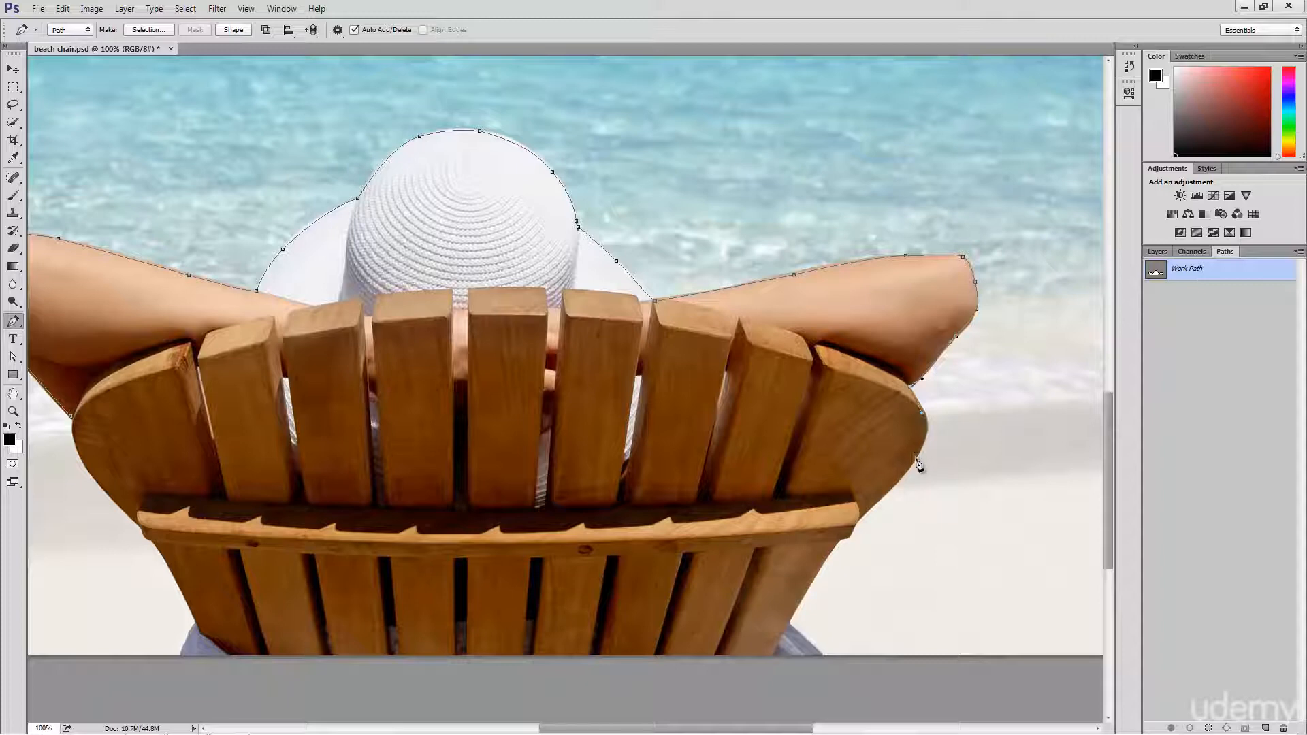
{"action": "left_click_drag", "start_coordinate": [916, 458], "coordinate": [895, 495]}
{"action": "left_click_drag", "start_coordinate": [916, 460], "coordinate": [928, 424]}
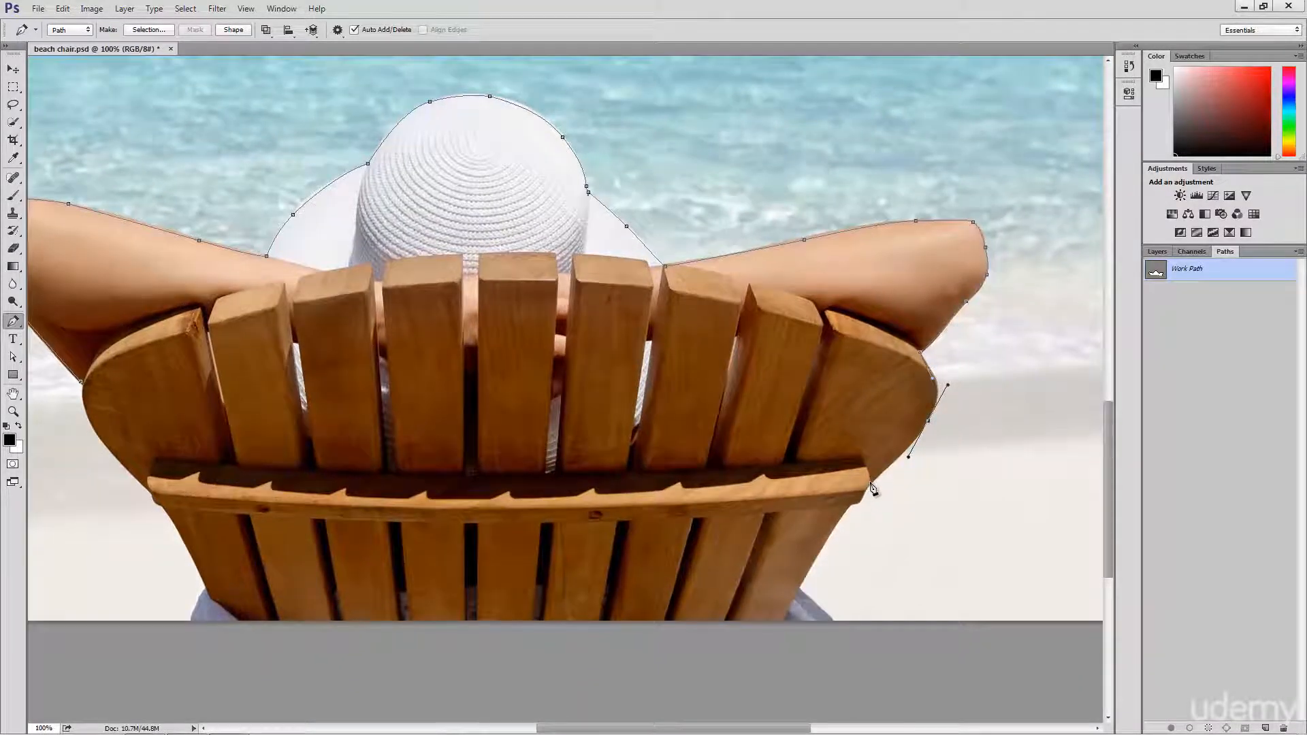
Extend the path around the crossbar's right end, down the outer slat and towel, and across below the image to the left towel
{"action": "left_click_drag", "start_coordinate": [869, 482], "coordinate": [861, 502]}
{"action": "left_click_drag", "start_coordinate": [907, 457], "coordinate": [874, 451]}
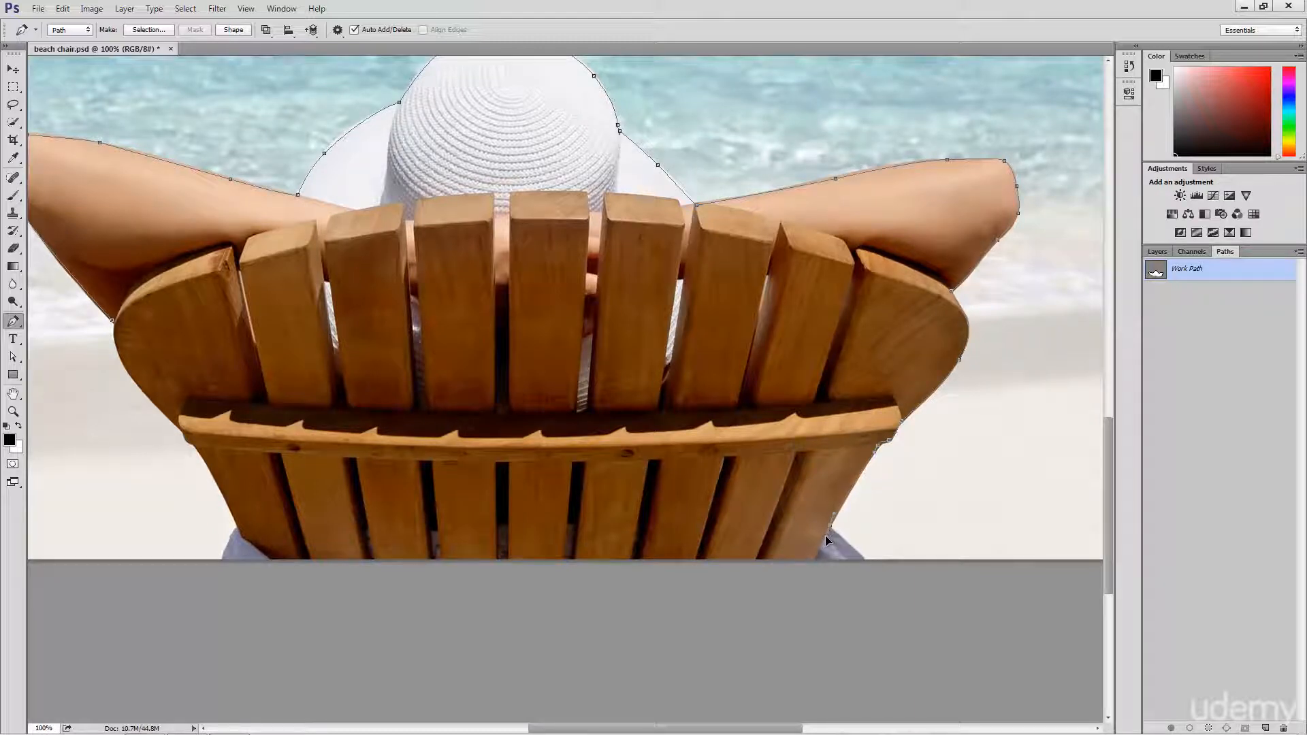
{"action": "left_click_drag", "start_coordinate": [836, 545], "coordinate": [889, 537]}
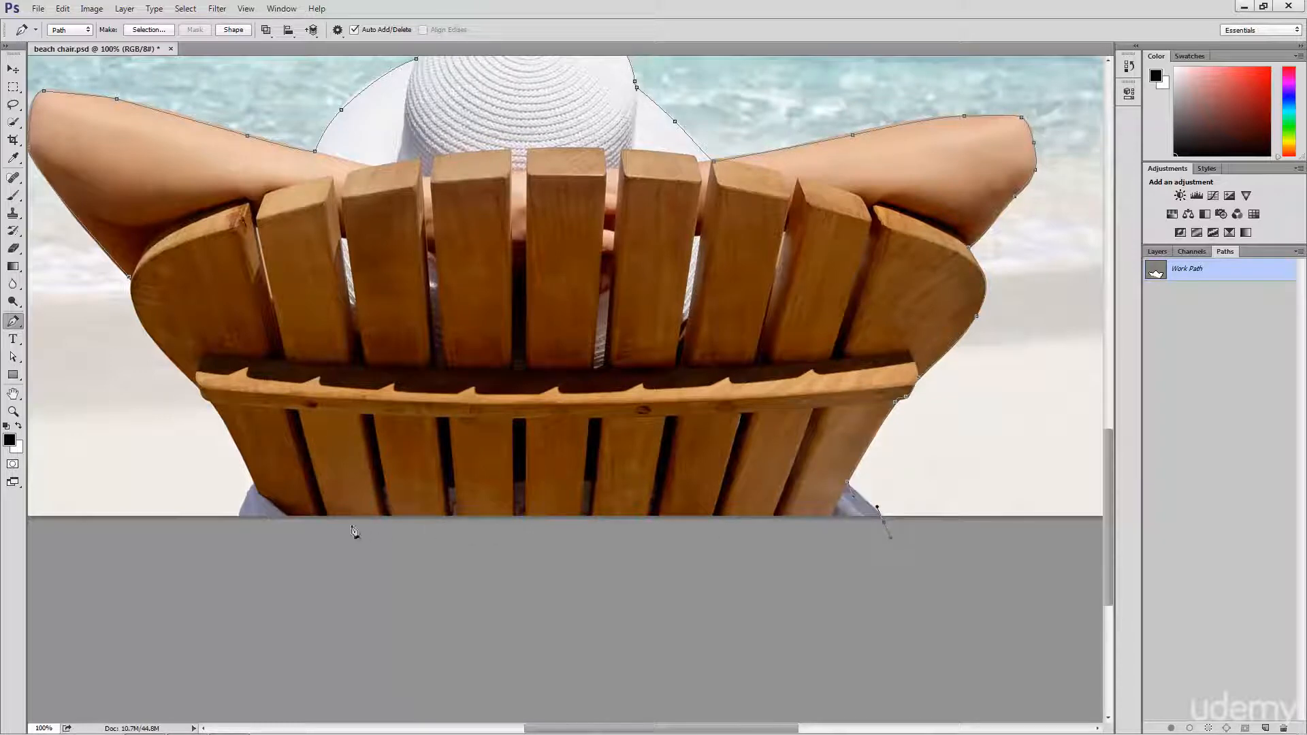
{"action": "left_click", "coordinate": [235, 526]}
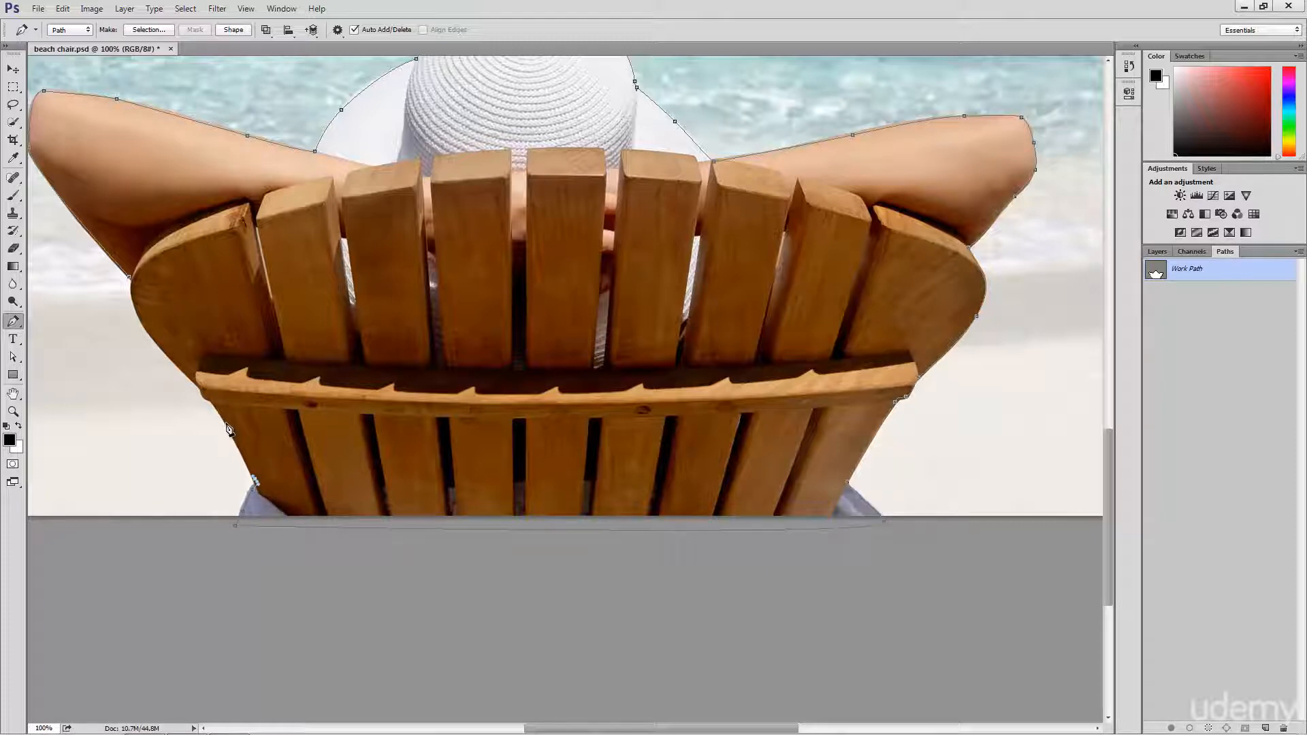
Trace up the chair's lower left slat, past the crossbar and around its rounded left edge, and close the path at its starting anchor
{"action": "mouse_move", "coordinate": [226, 422]}
{"action": "left_mouse_down"}
{"action": "mouse_move", "coordinate": [216, 411]}
{"action": "mouse_move", "coordinate": [250, 423]}
{"action": "left_mouse_up"}
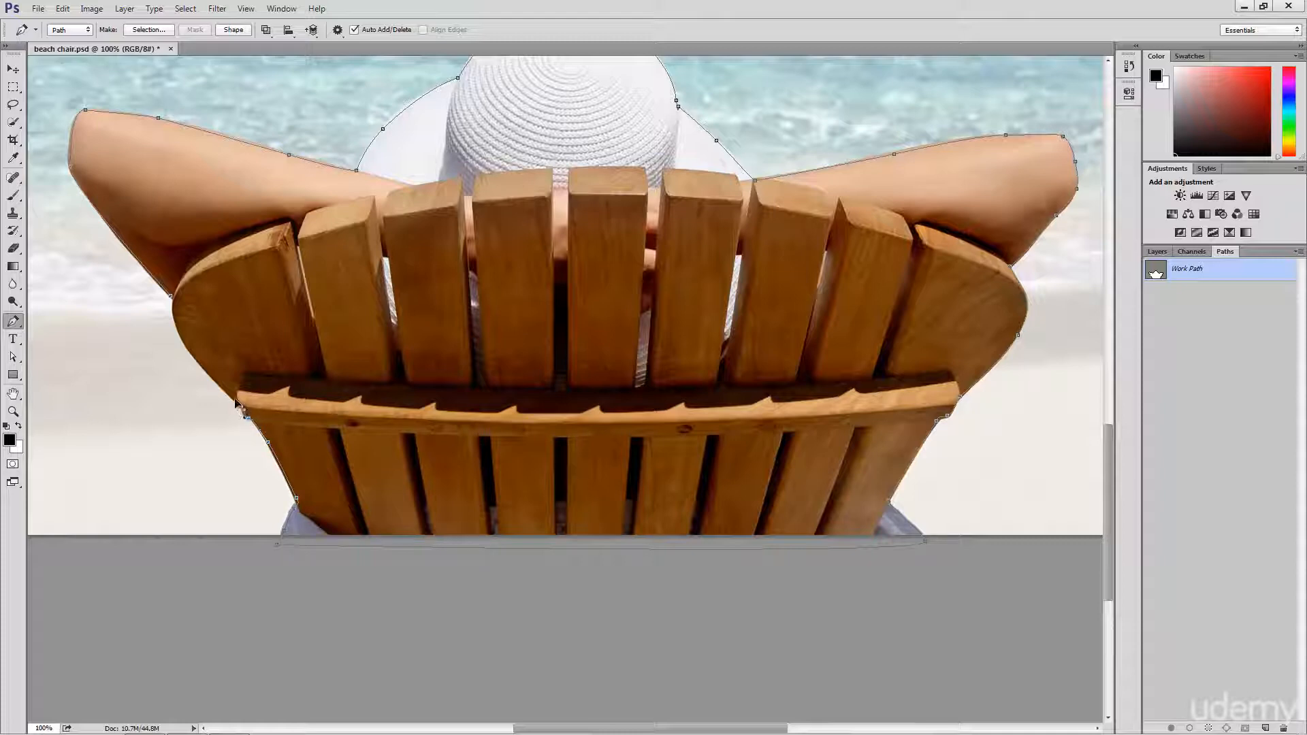
{"action": "left_click", "coordinate": [235, 404]}
{"action": "left_click", "coordinate": [197, 359]}
{"action": "left_click_drag", "start_coordinate": [219, 350], "coordinate": [258, 416]}
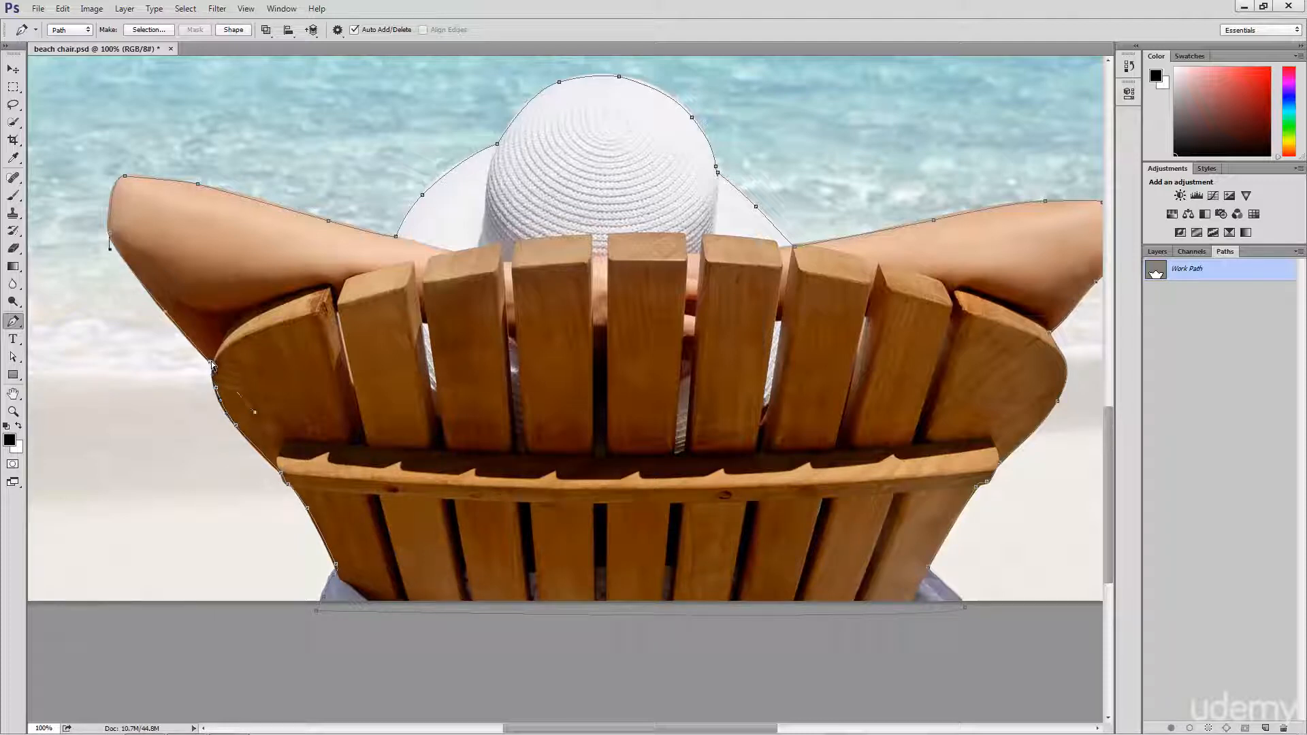
{"action": "left_click_drag", "start_coordinate": [211, 361], "coordinate": [217, 369]}
{"action": "left_click_drag", "start_coordinate": [215, 367], "coordinate": [215, 361]}
{"action": "left_click_drag", "start_coordinate": [215, 363], "coordinate": [191, 349]}
Convert the closed path into a new anti-aliased selection
{"action": "right_click", "coordinate": [240, 335]}
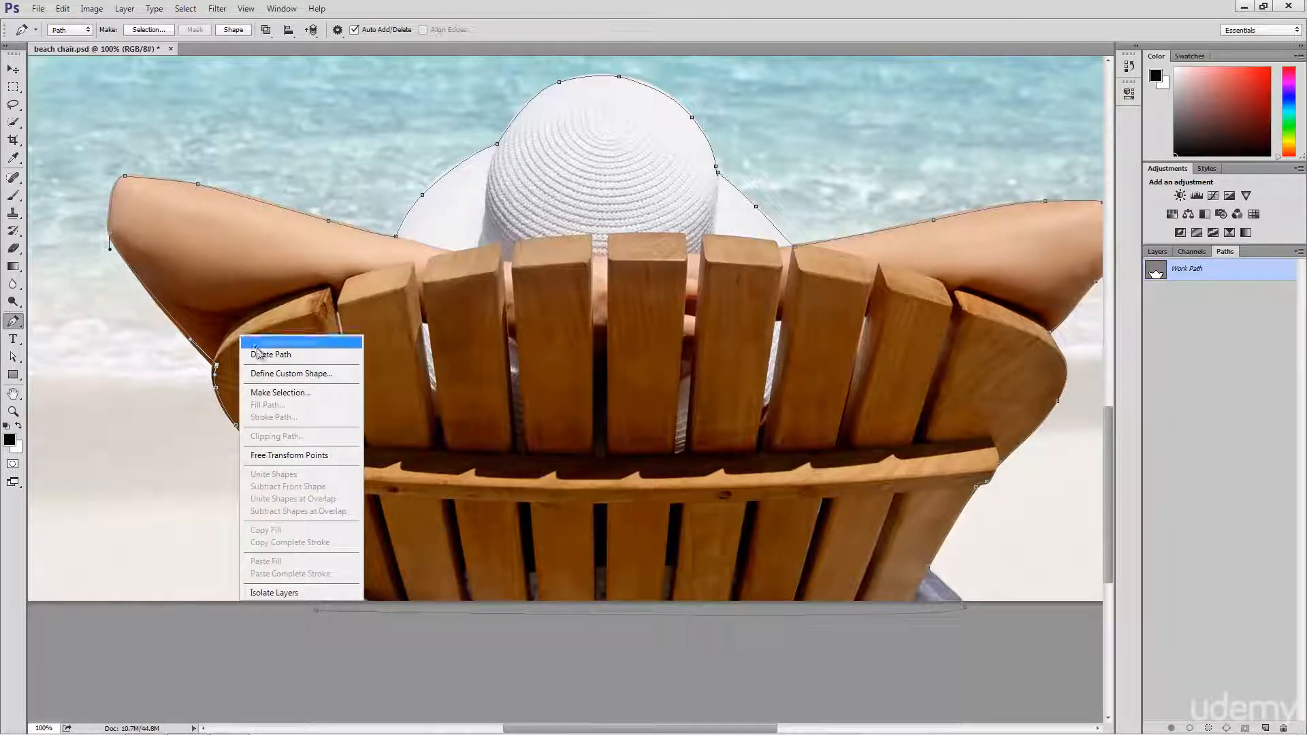
{"action": "left_click", "coordinate": [274, 393]}
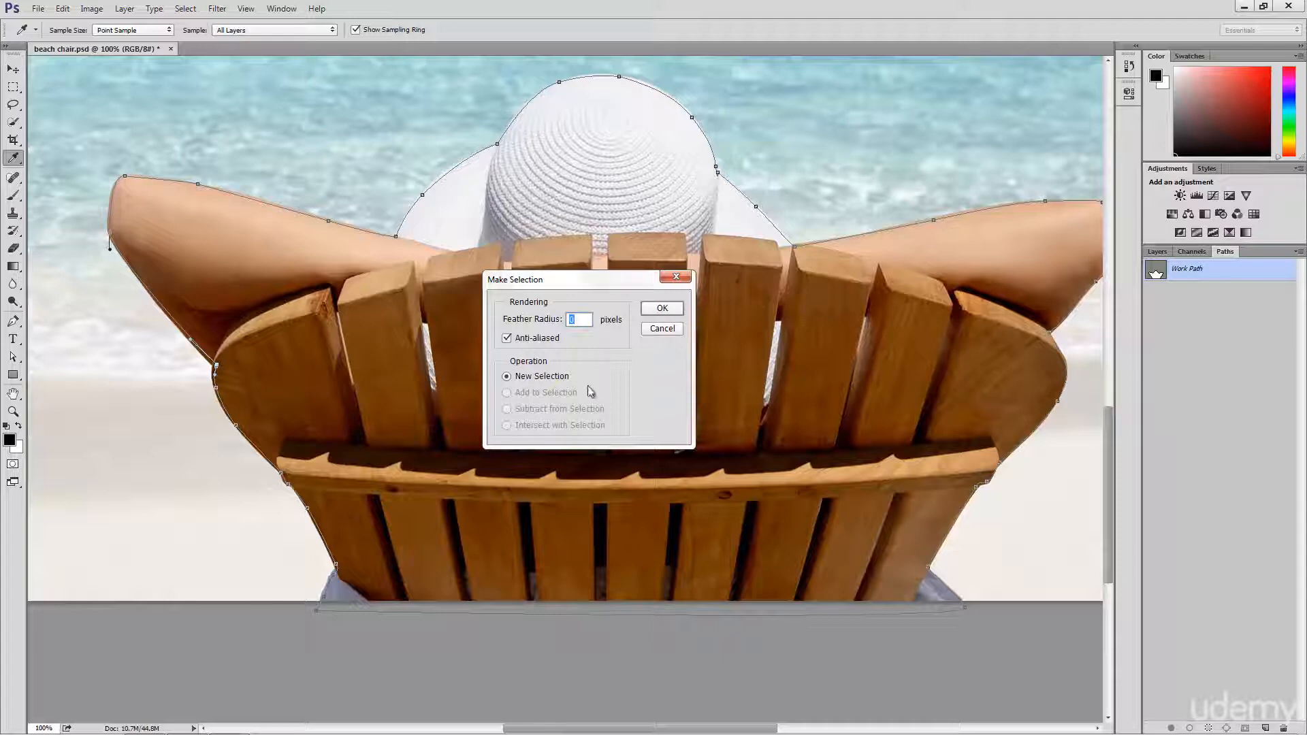
{"action": "left_click", "coordinate": [662, 309]}
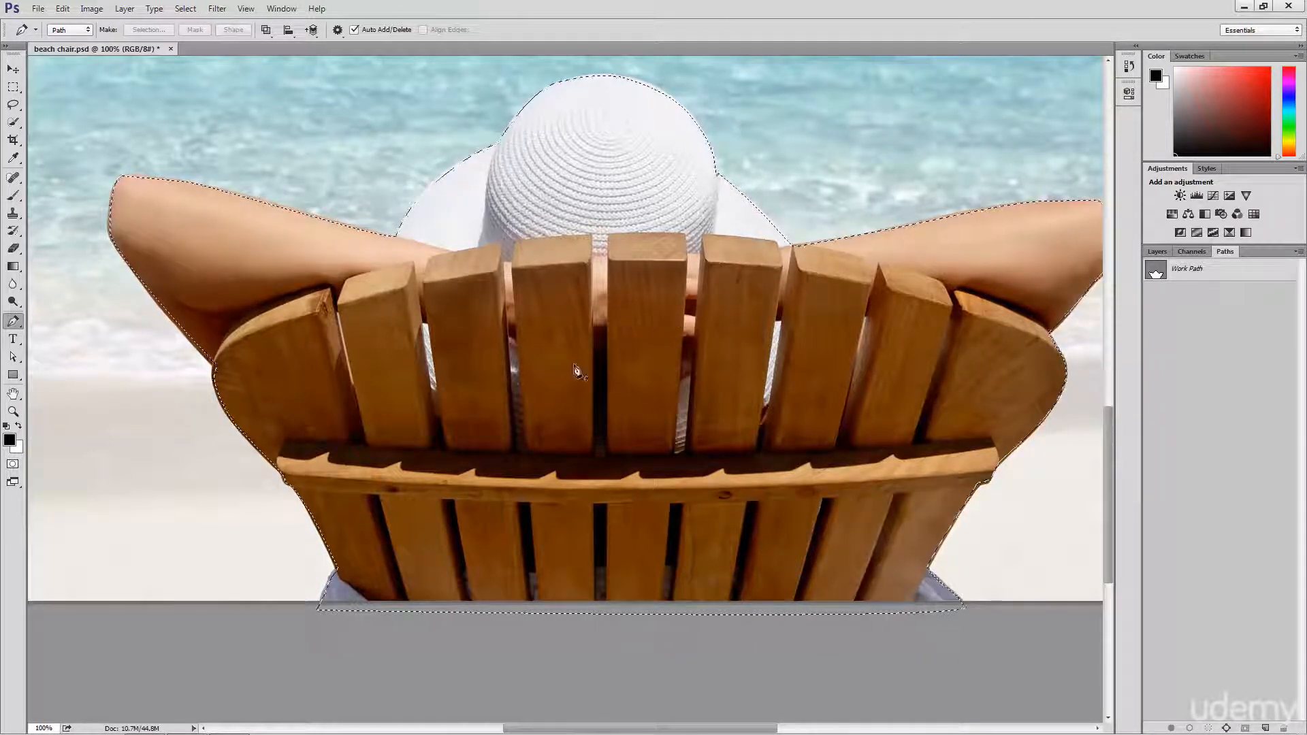
Copy the selected woman and chair from the Background layer to a new layer and place it above all other layers
{"action": "key", "text": "z"}
{"action": "left_click", "coordinate": [594, 357], "text": "alt"}
{"action": "left_click", "coordinate": [595, 358], "text": "alt"}
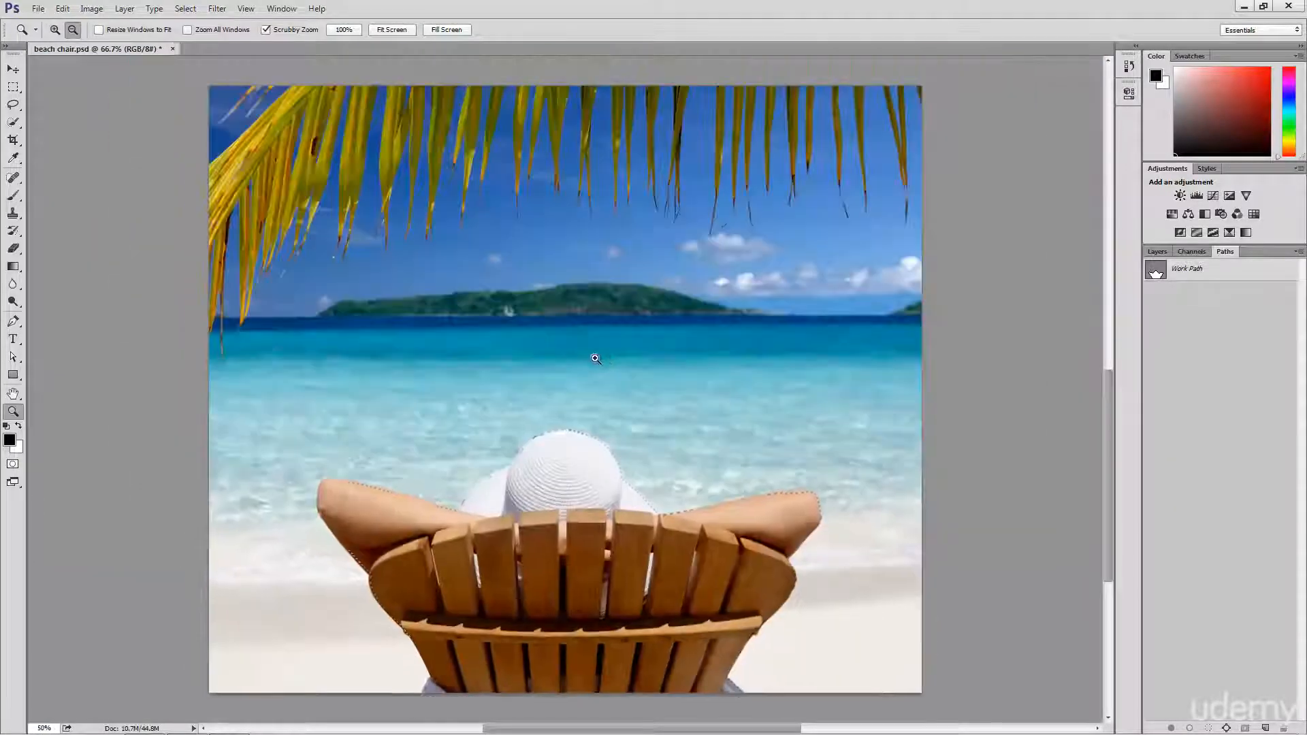
{"action": "left_click", "coordinate": [1157, 251]}
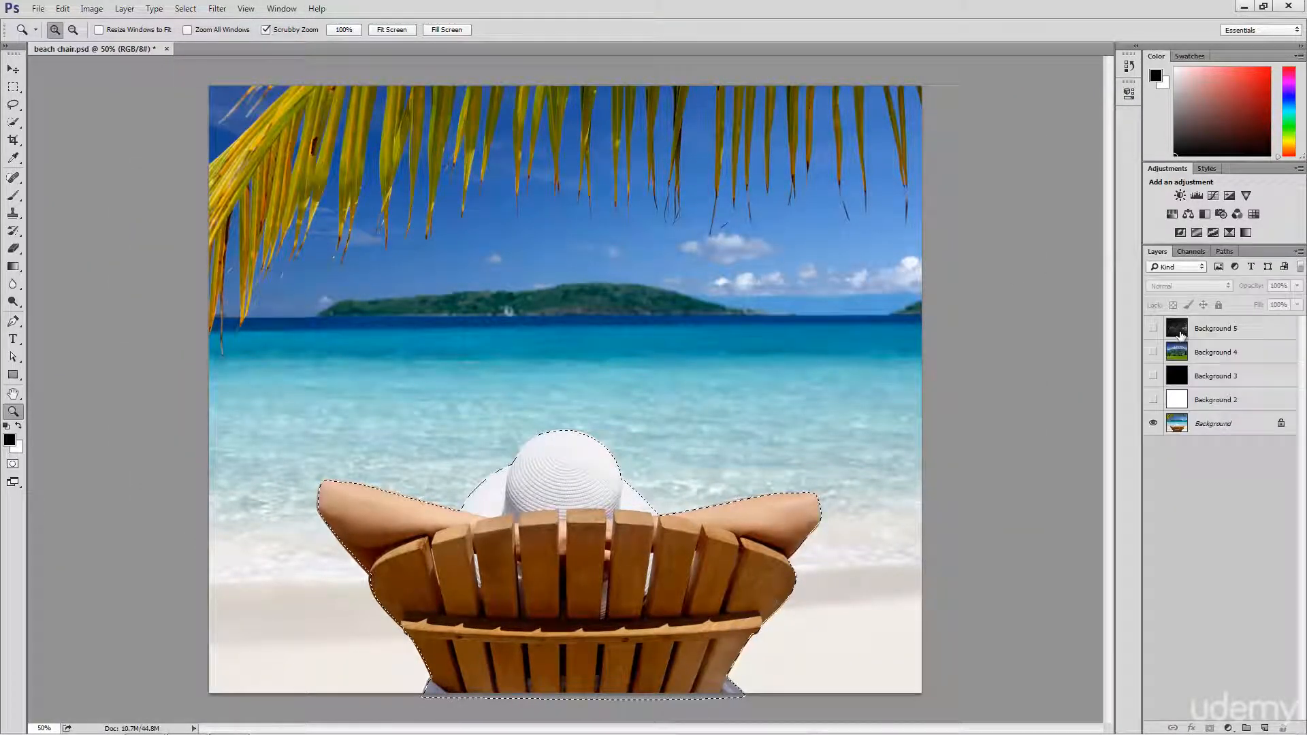
{"action": "left_click", "coordinate": [1219, 432]}
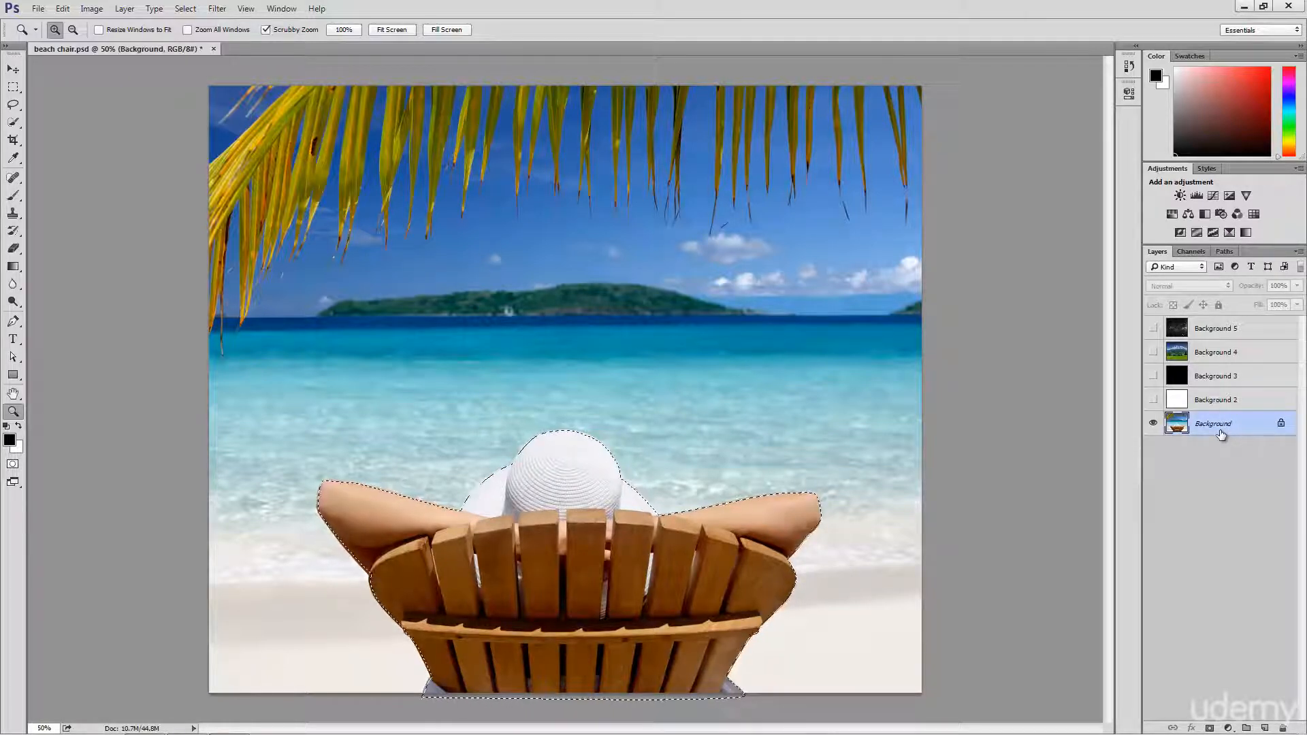
{"action": "key", "text": "ctrl+j"}
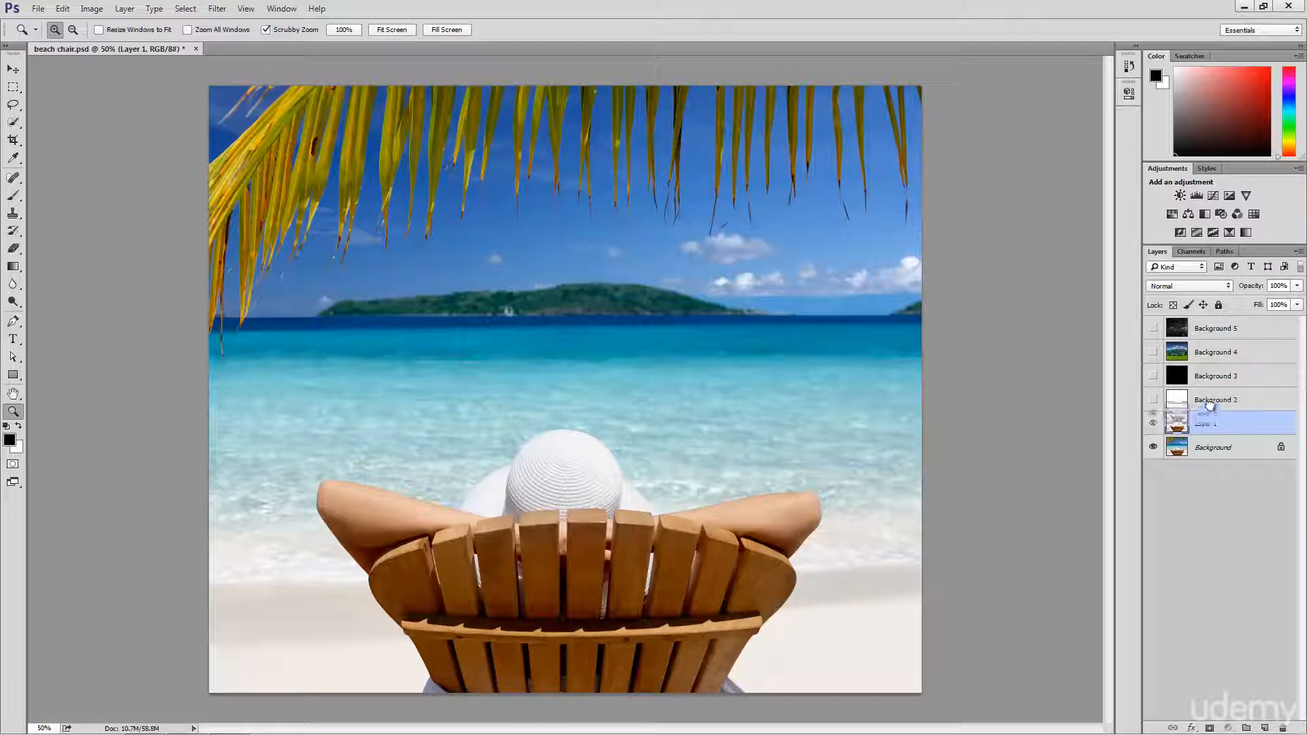
{"action": "left_click_drag", "start_coordinate": [1211, 379], "coordinate": [1207, 329]}
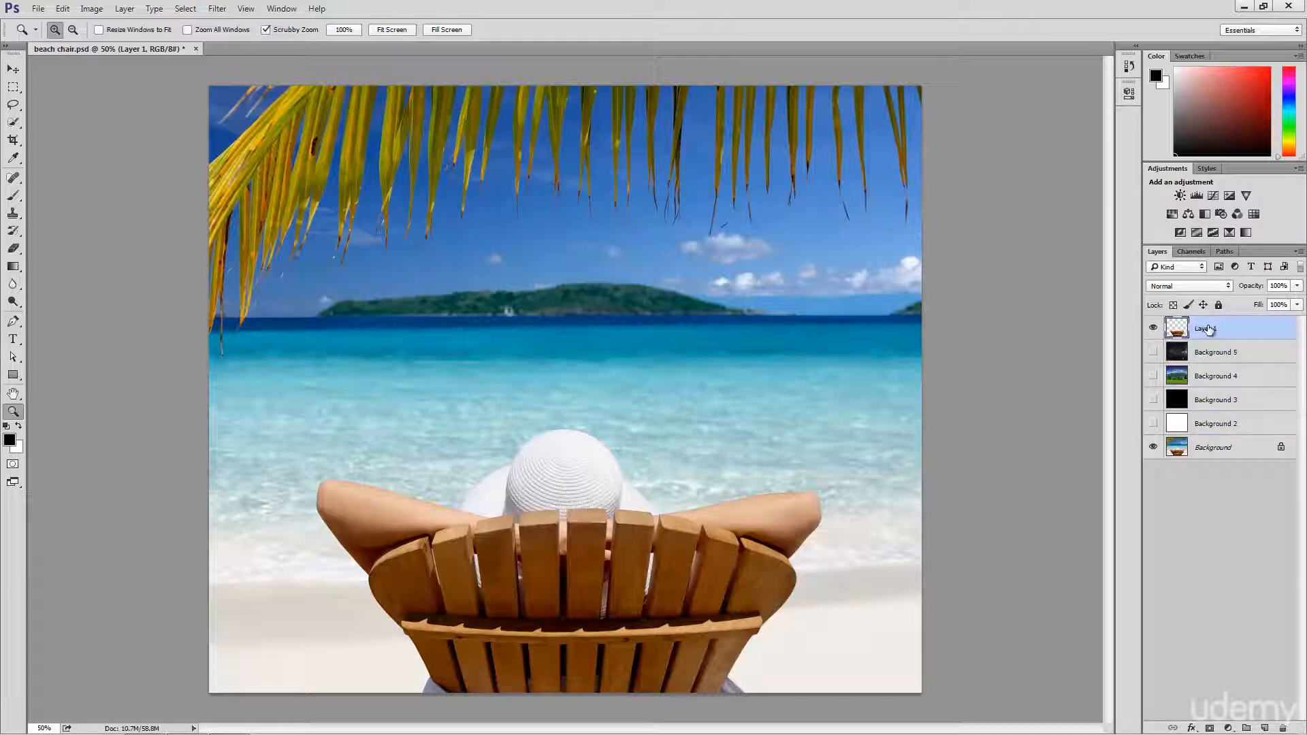
Show the layers Background 2, Background 3, Background 4 and Background 5 one after another behind the cut-out
{"action": "left_click", "coordinate": [1152, 424]}
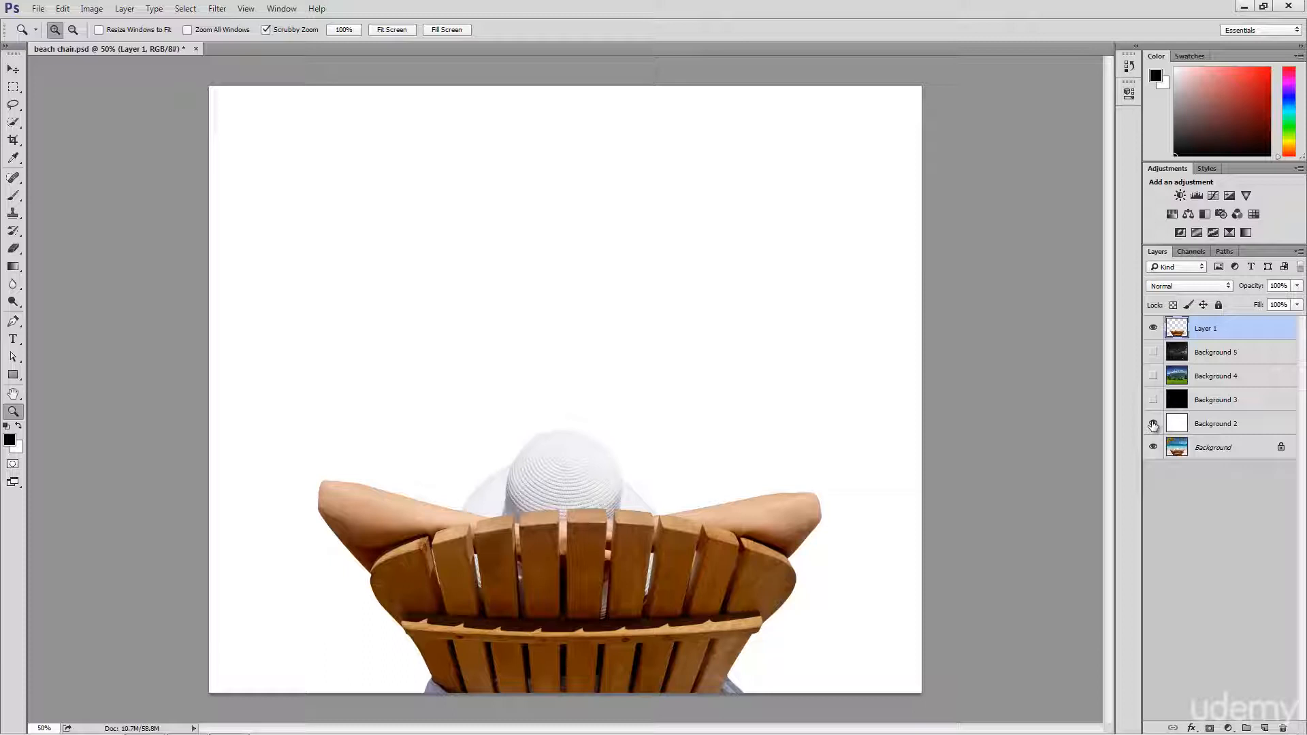
{"action": "left_click", "coordinate": [1150, 401]}
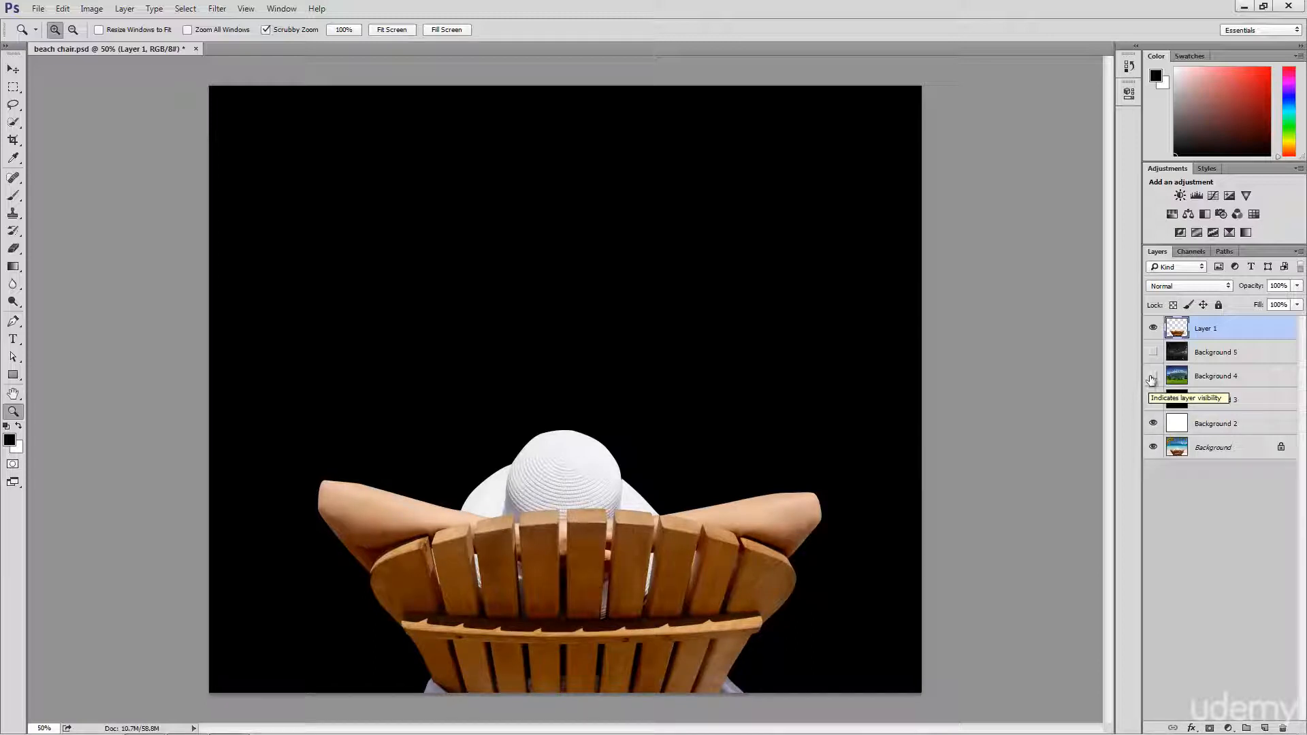
{"action": "left_click", "coordinate": [1152, 377]}
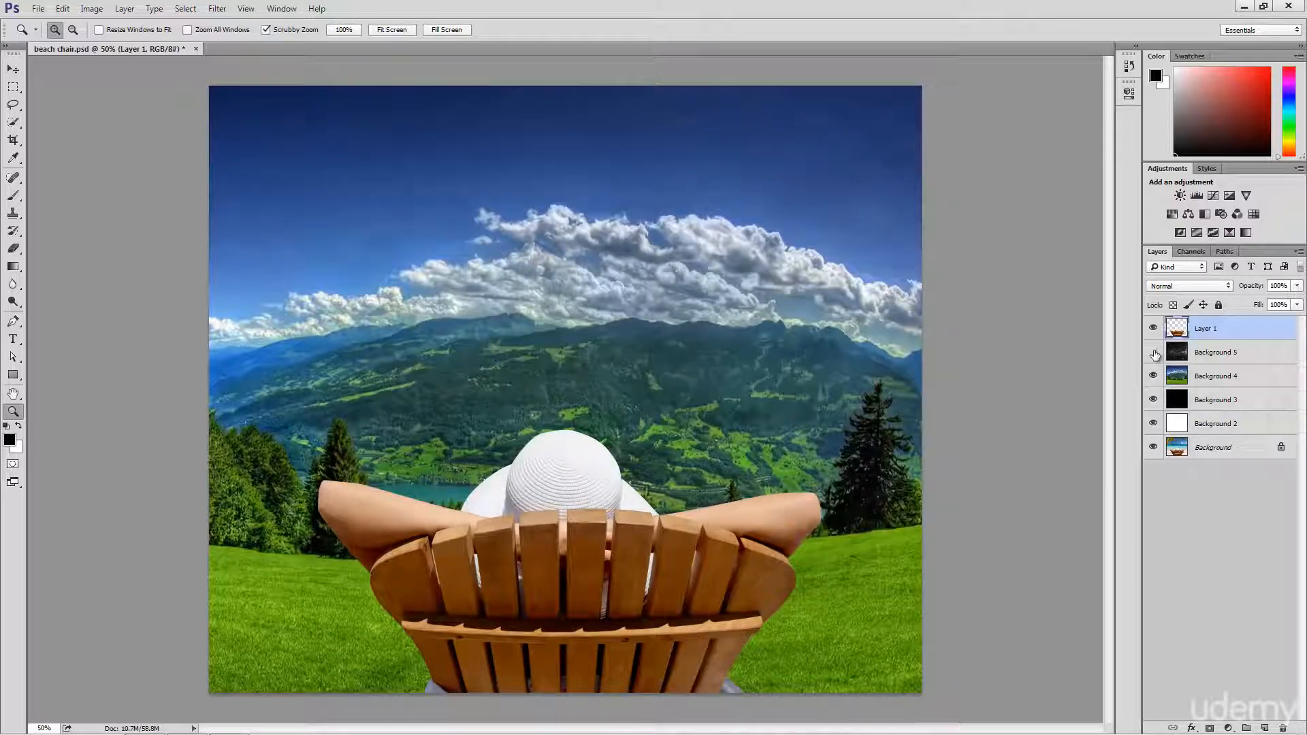
{"action": "left_click", "coordinate": [1154, 352]}
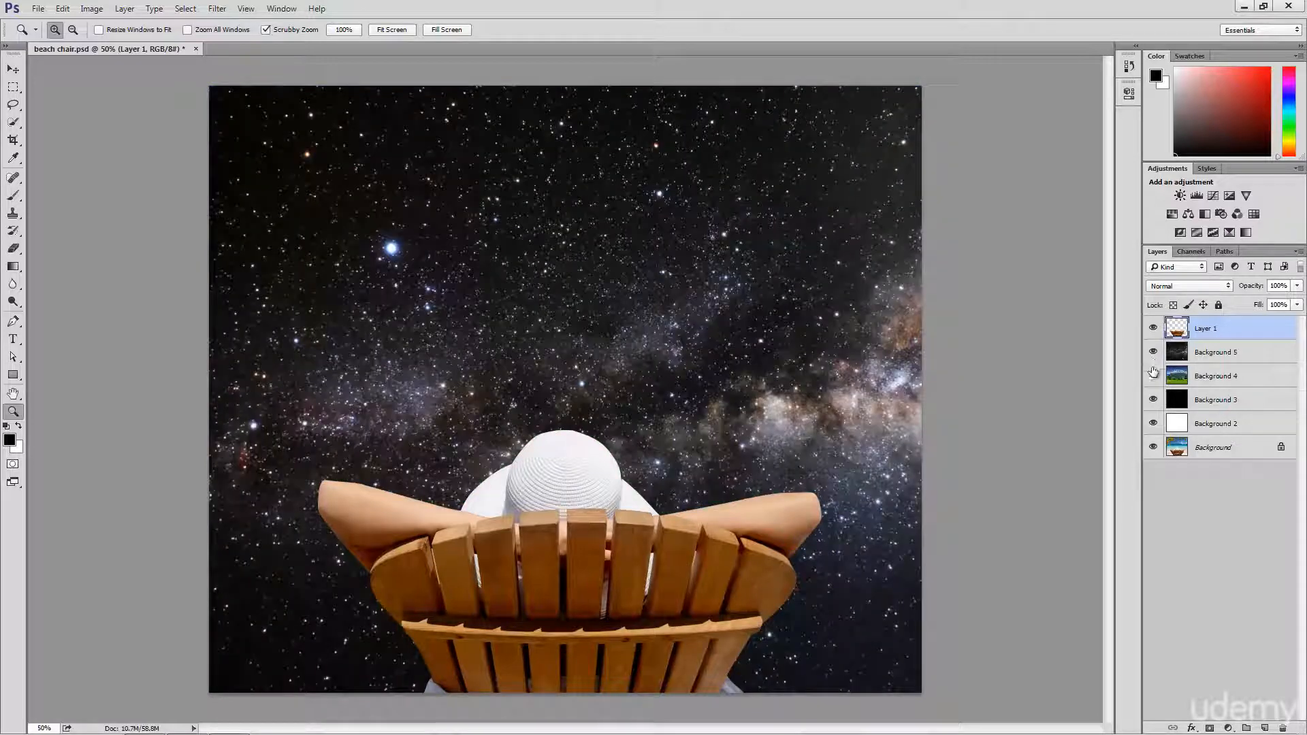